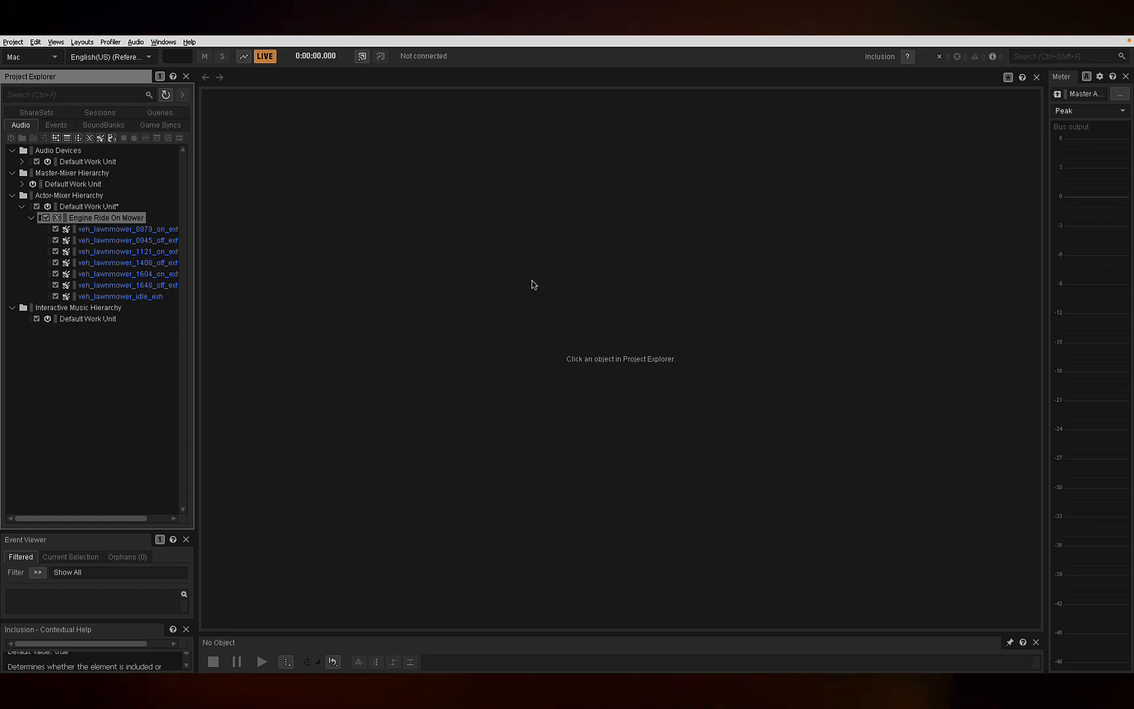
Step: Create a Blend Container named LevelParent in the Default Work Unit of the Actor-Mixer Hierarchy
{"action": "left_click", "coordinate": [78, 207]}
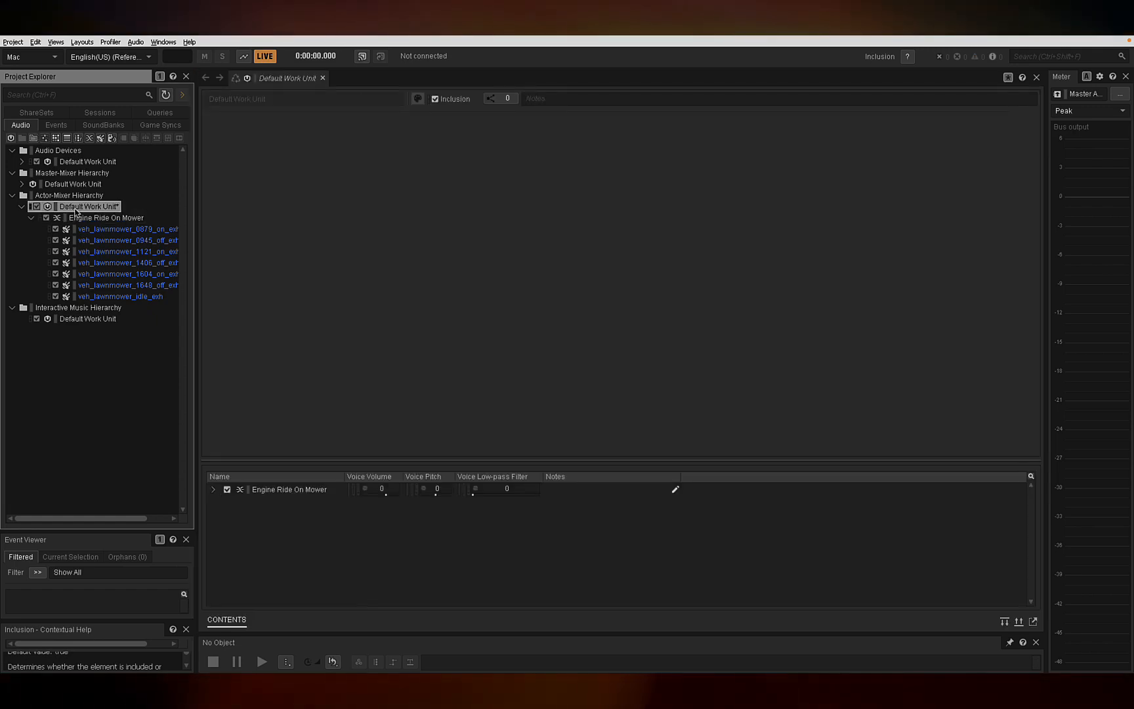
{"action": "left_click", "coordinate": [31, 217]}
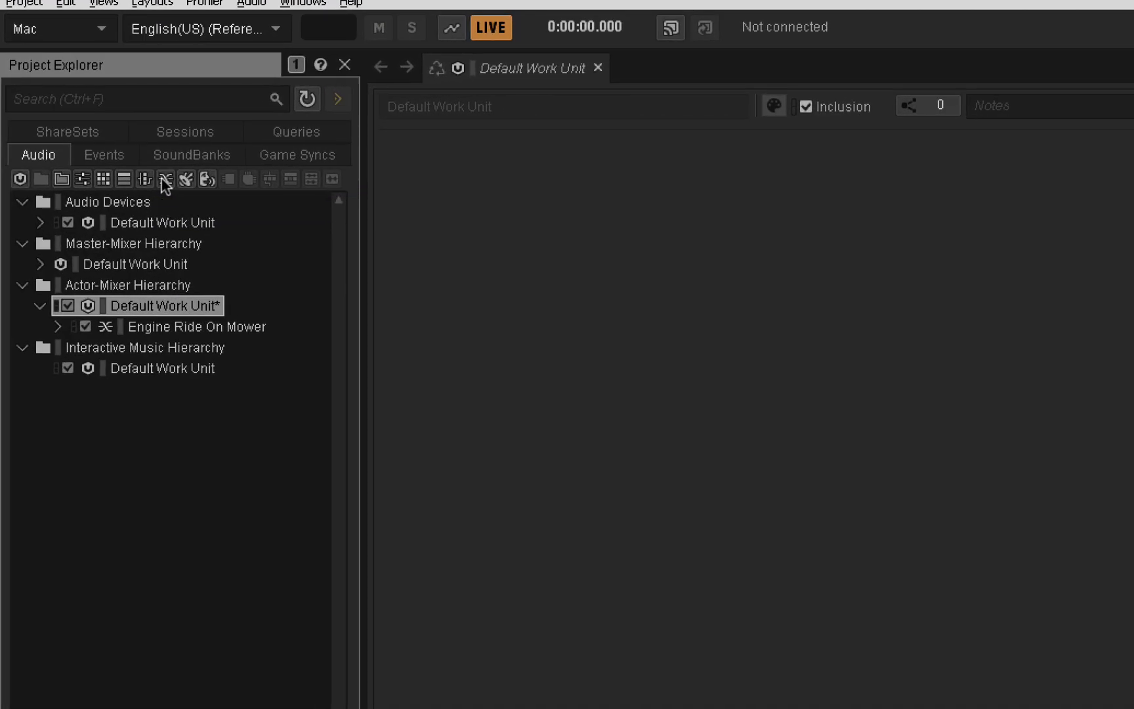
{"action": "left_click", "coordinate": [165, 180]}
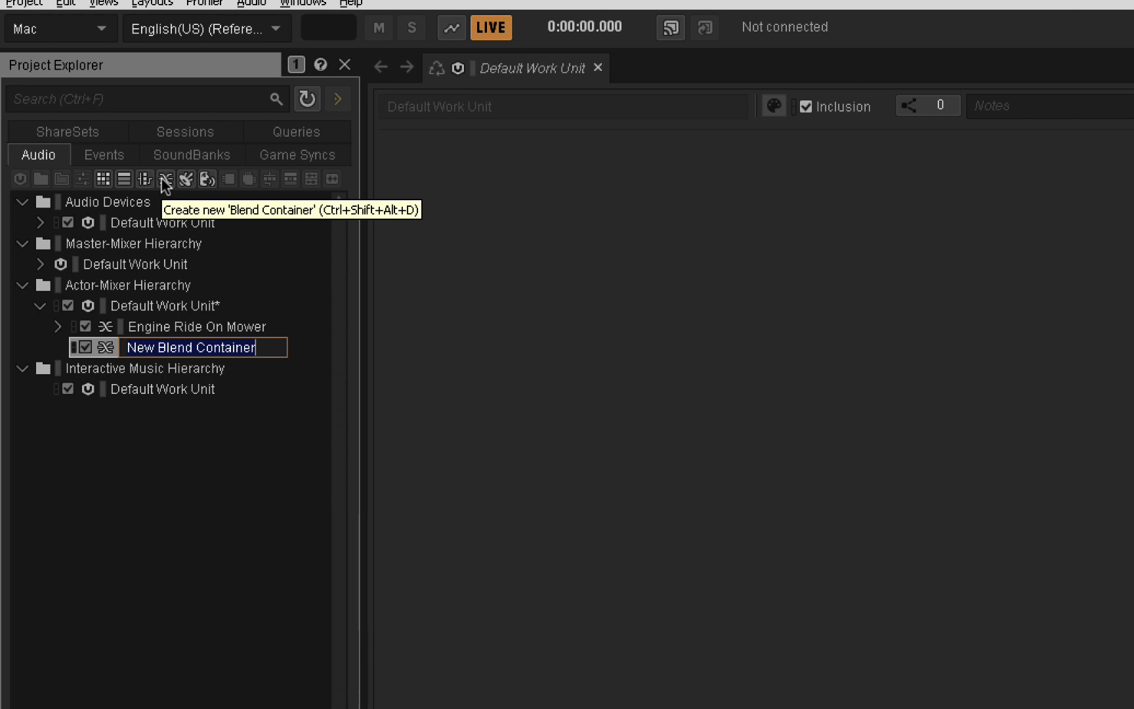
{"action": "type", "text": "Level"}
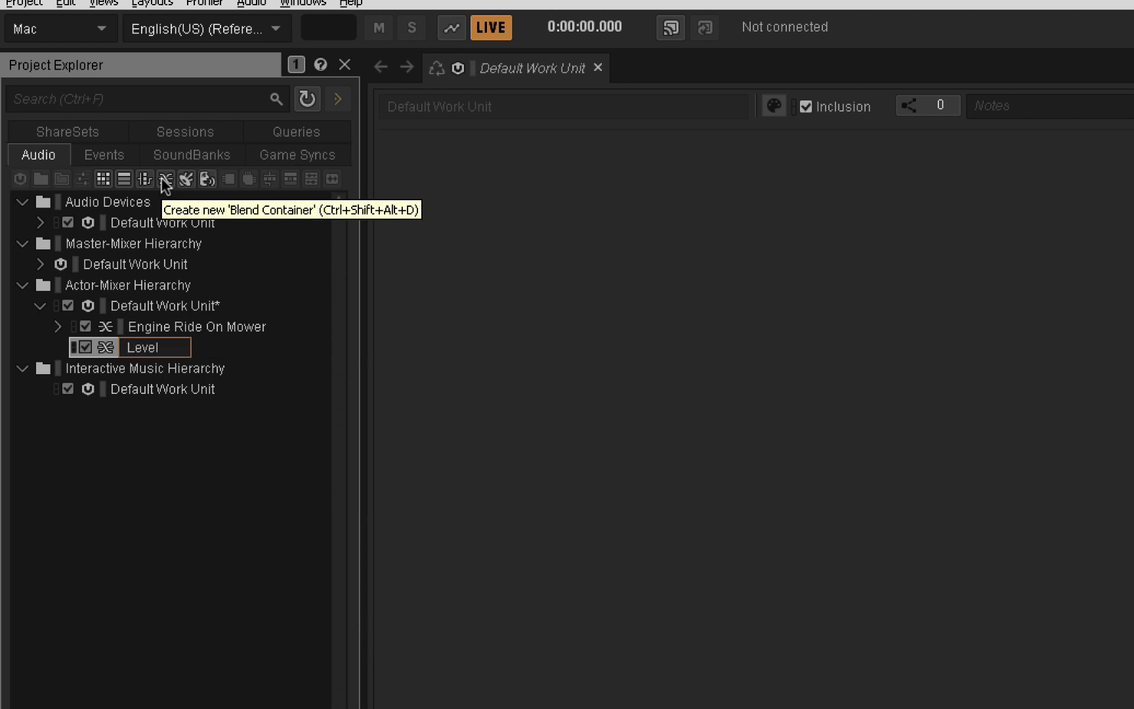
{"action": "type", "text": "Parent"}
{"action": "key", "text": "Return"}
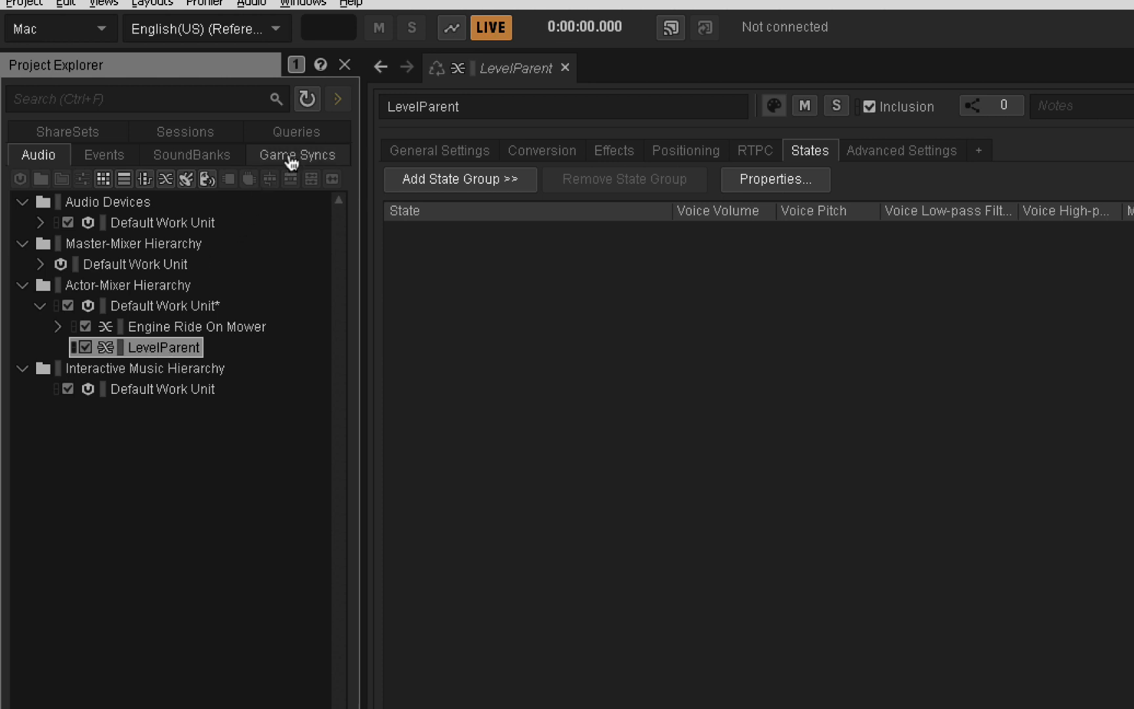
Step: Create a state group named Levels in the Default Work Unit under States in the game syncs
{"action": "left_click", "coordinate": [326, 157]}
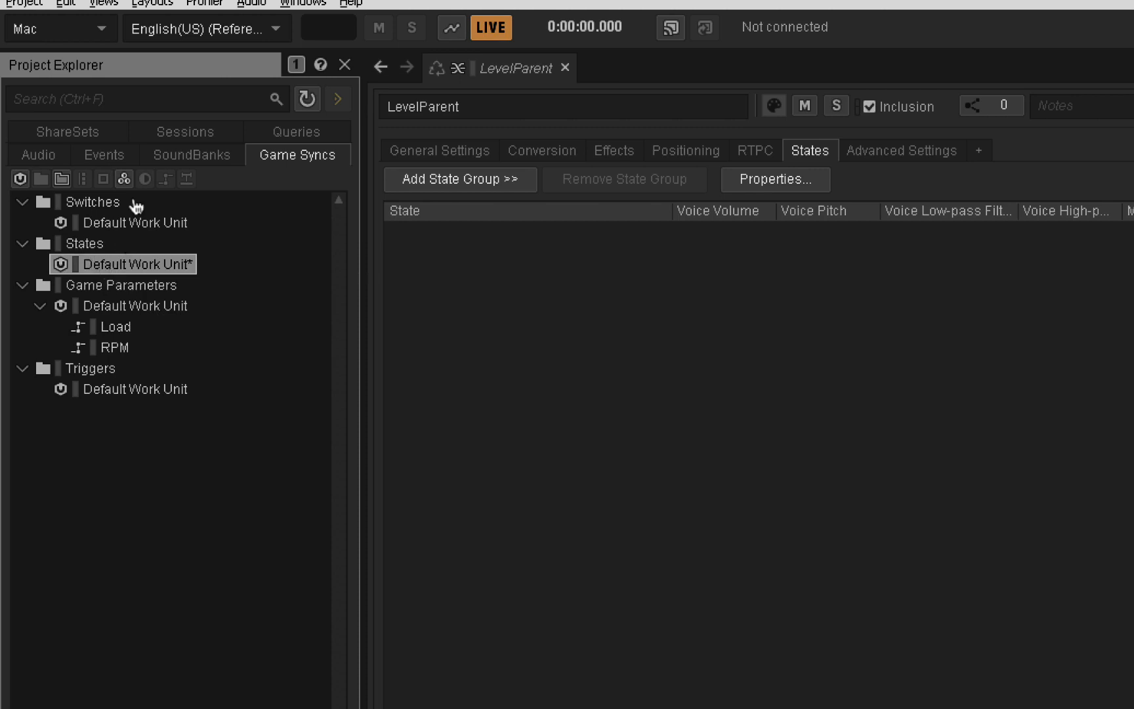
{"action": "left_click", "coordinate": [124, 178]}
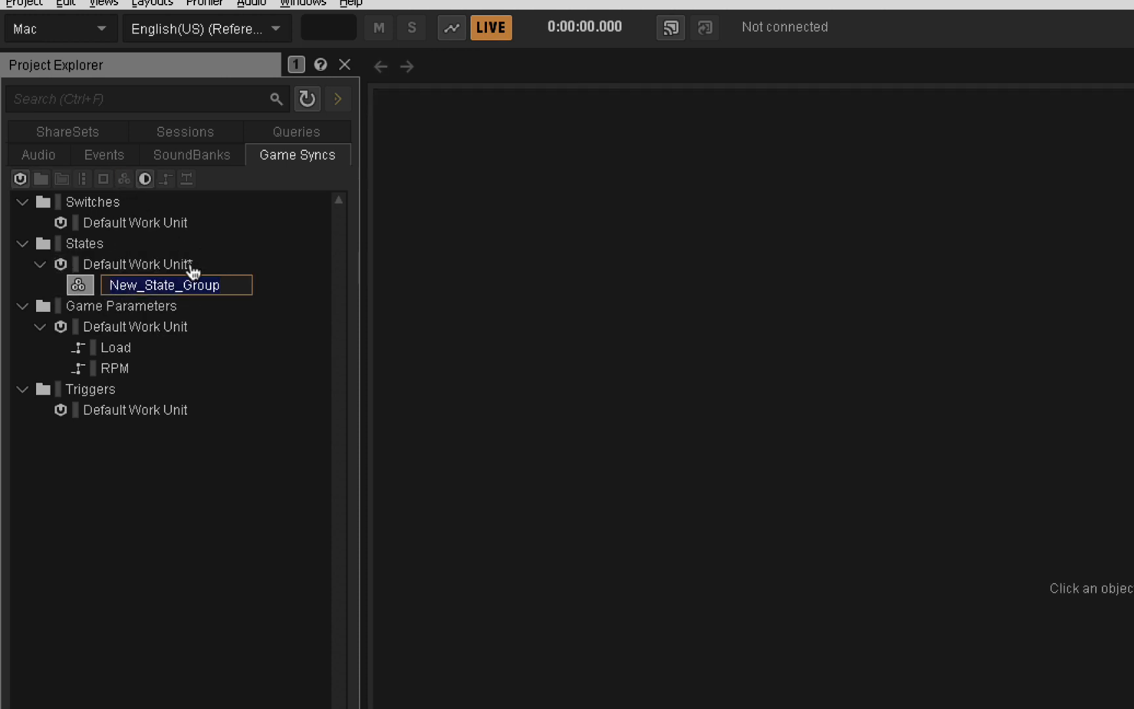
{"action": "type", "text": "Level"}
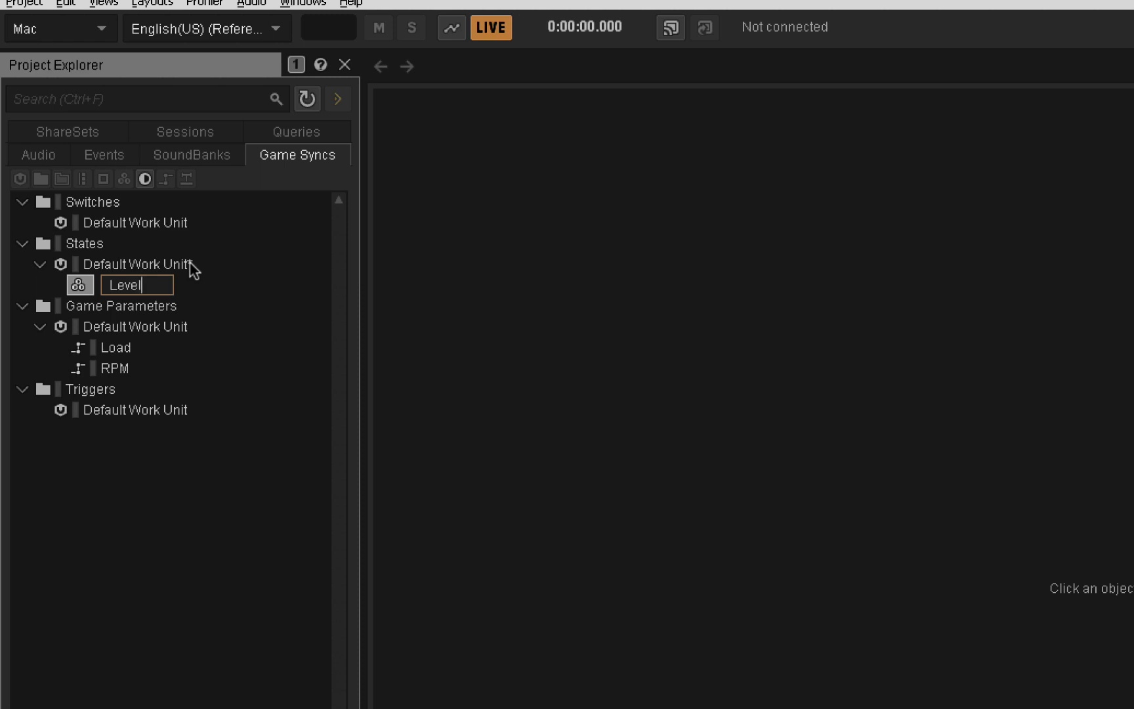
{"action": "type", "text": "s"}
{"action": "key", "text": "Return"}
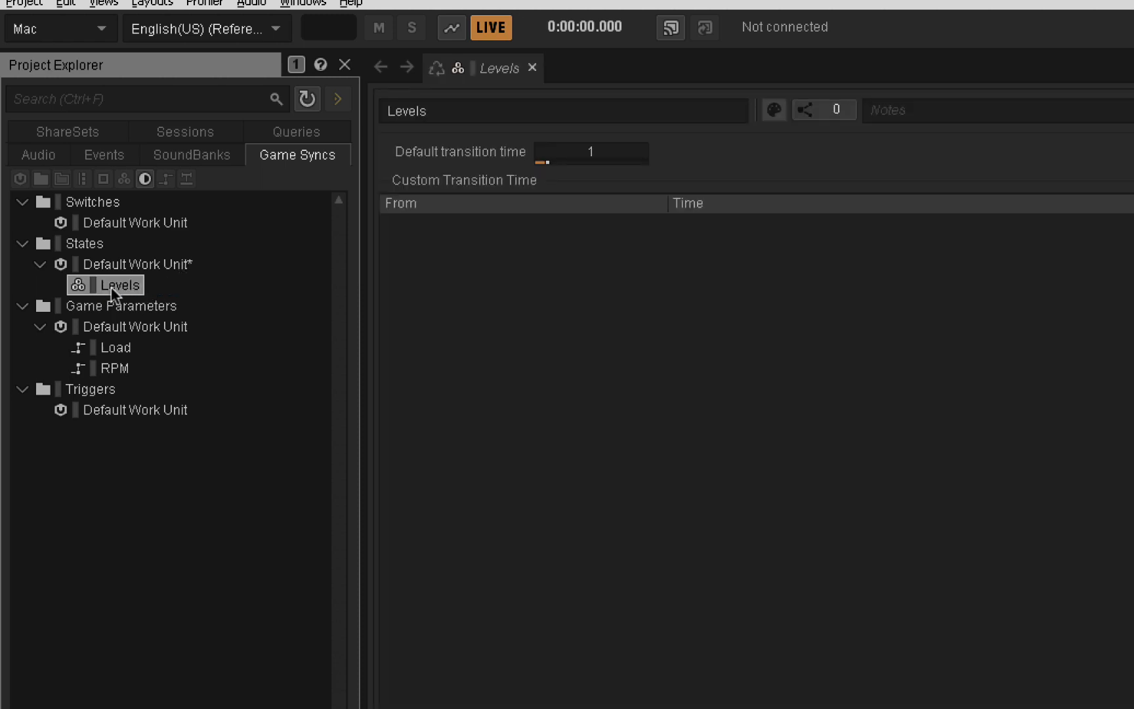
Step: Add three states named Level1, Level2 and Level3 to the Levels state group
{"action": "left_click", "coordinate": [145, 180]}
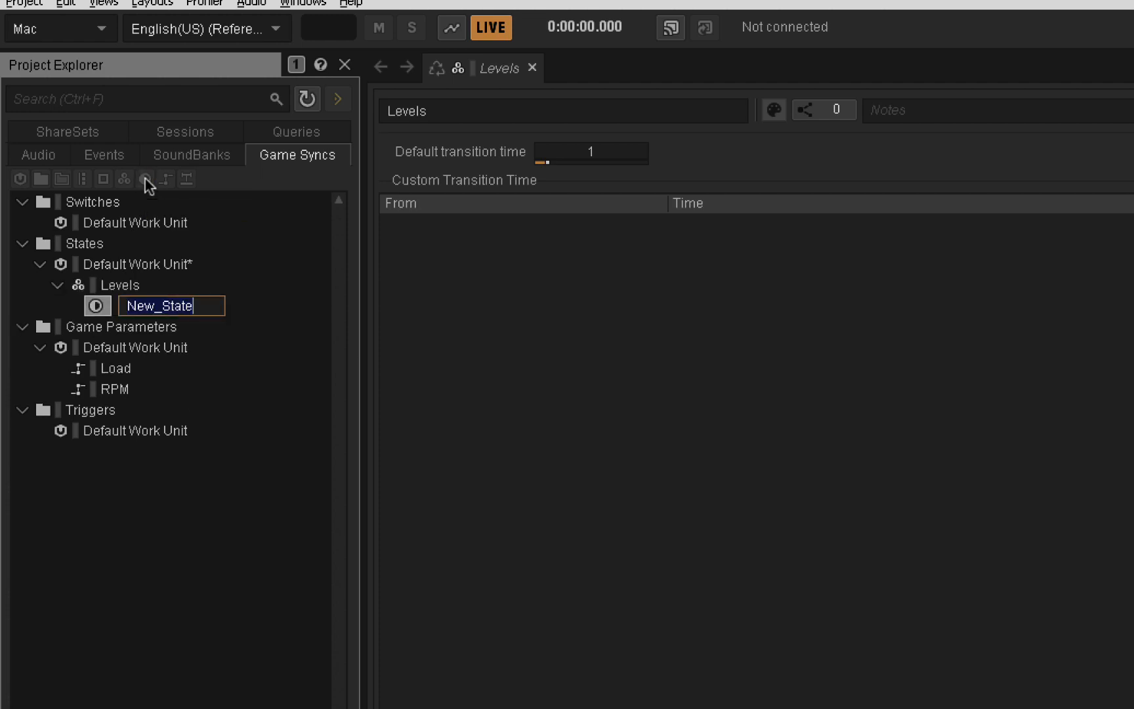
{"action": "type", "text": "Level1"}
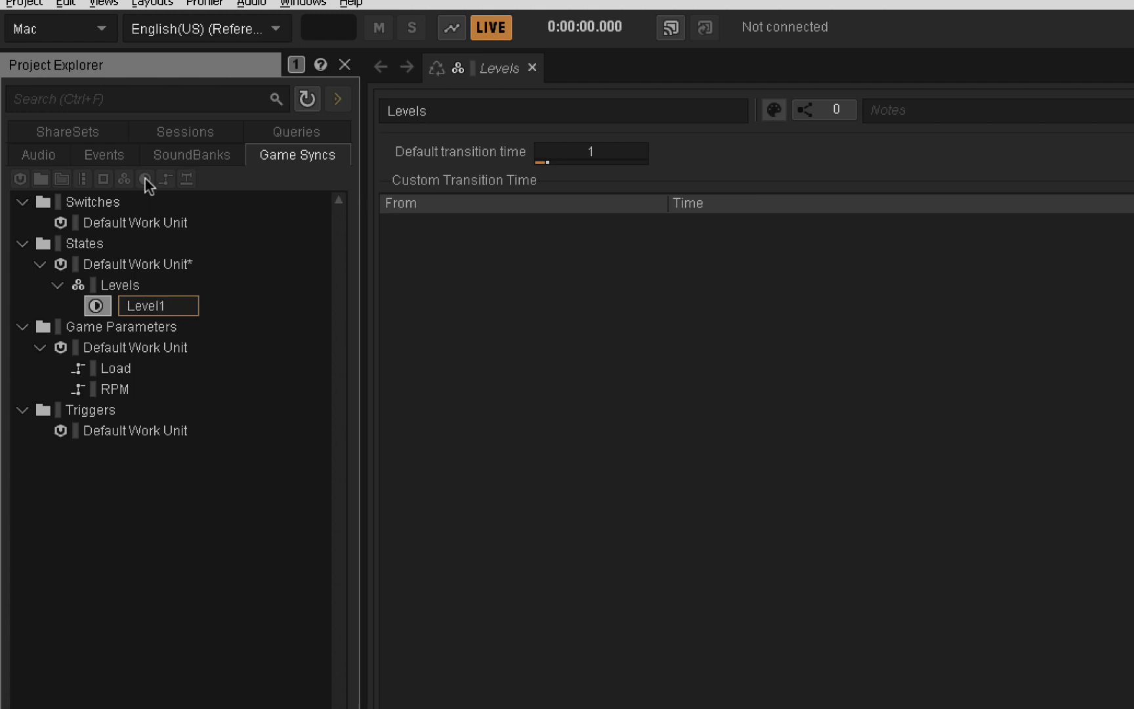
{"action": "key", "text": "Return"}
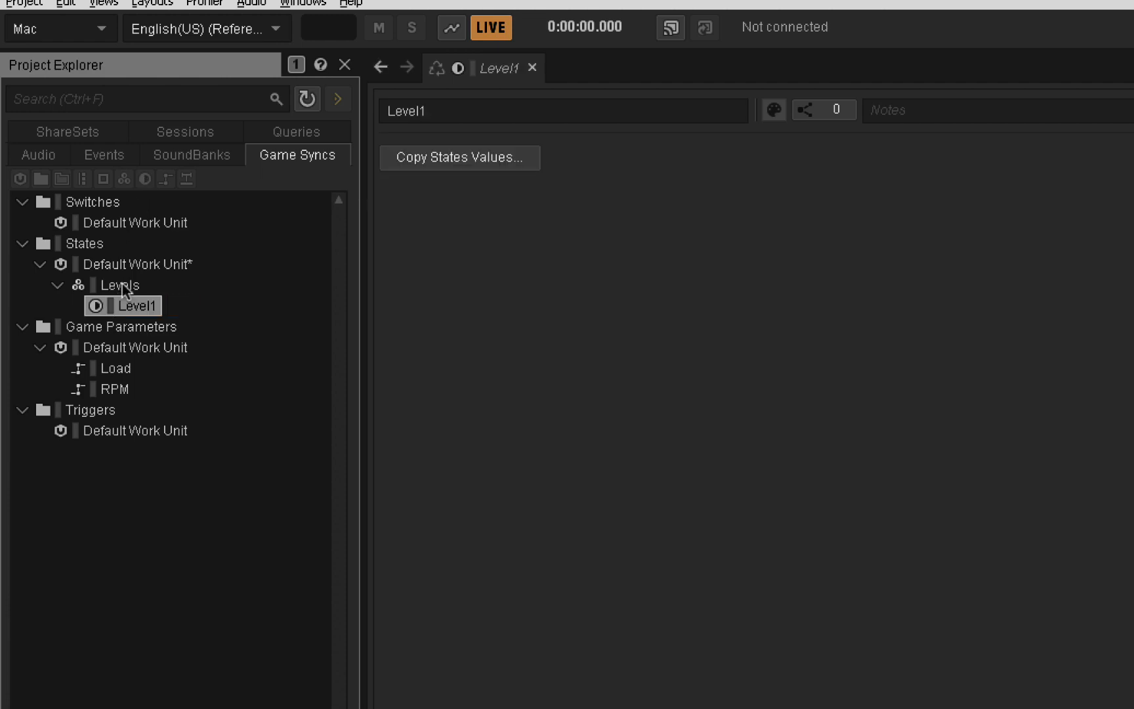
{"action": "left_click", "coordinate": [127, 284]}
{"action": "left_click", "coordinate": [145, 180]}
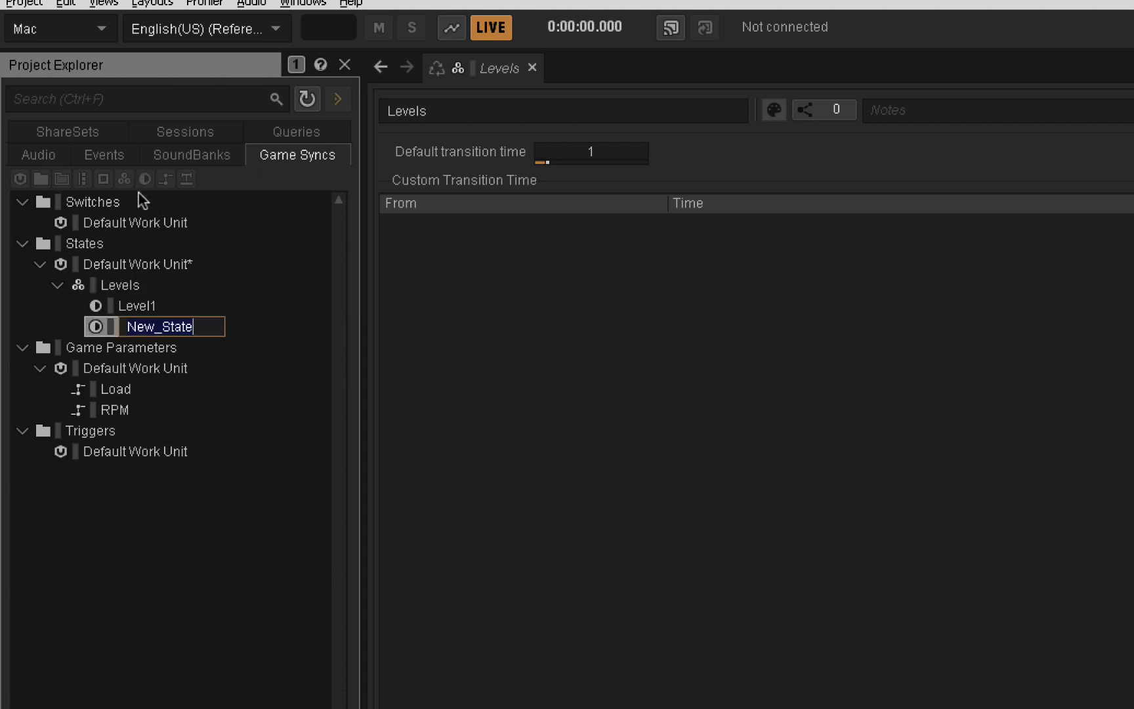
{"action": "type", "text": "Level2"}
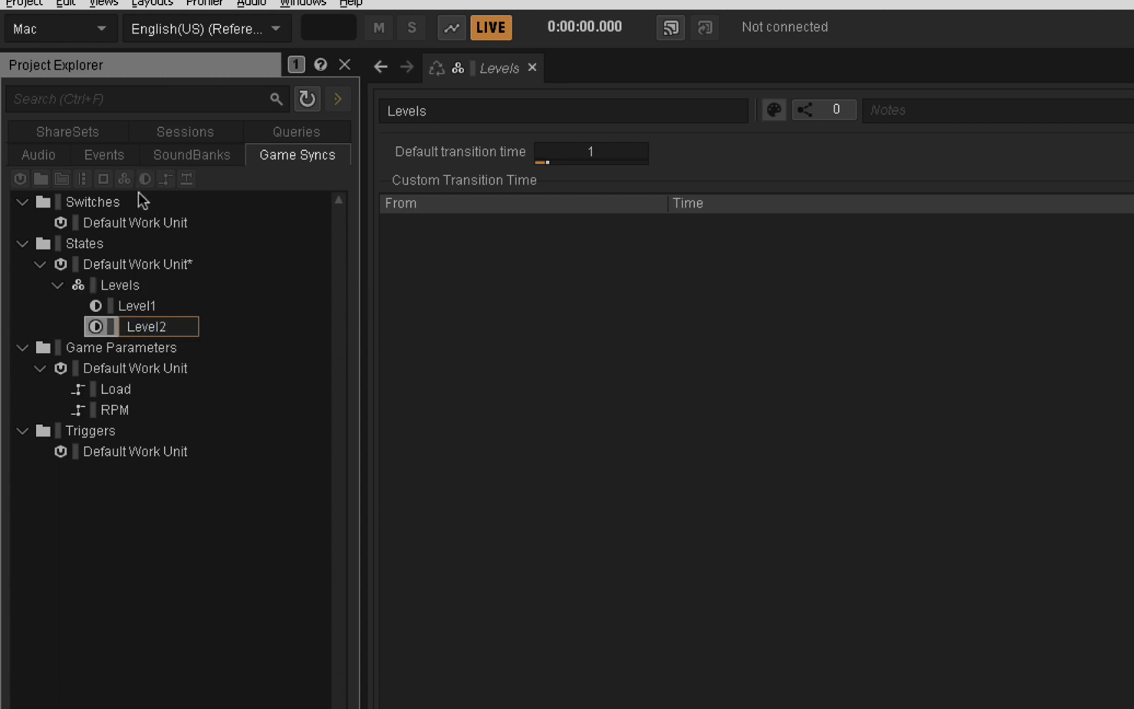
{"action": "key", "text": "Return"}
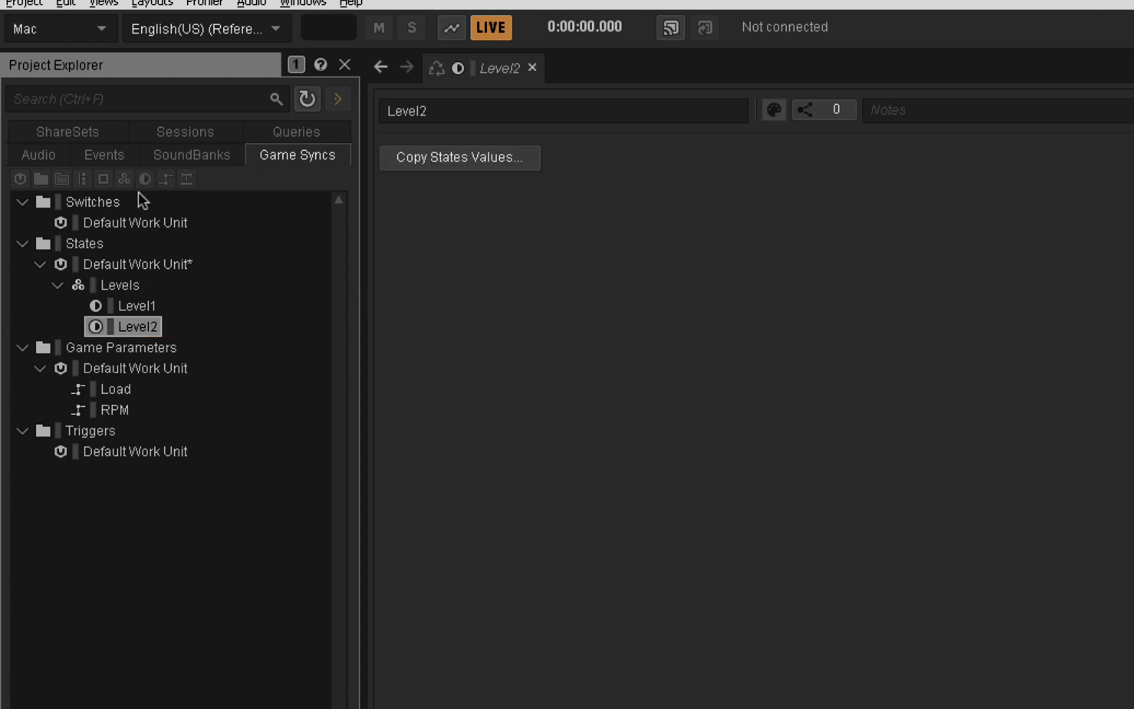
{"action": "left_click", "coordinate": [122, 287]}
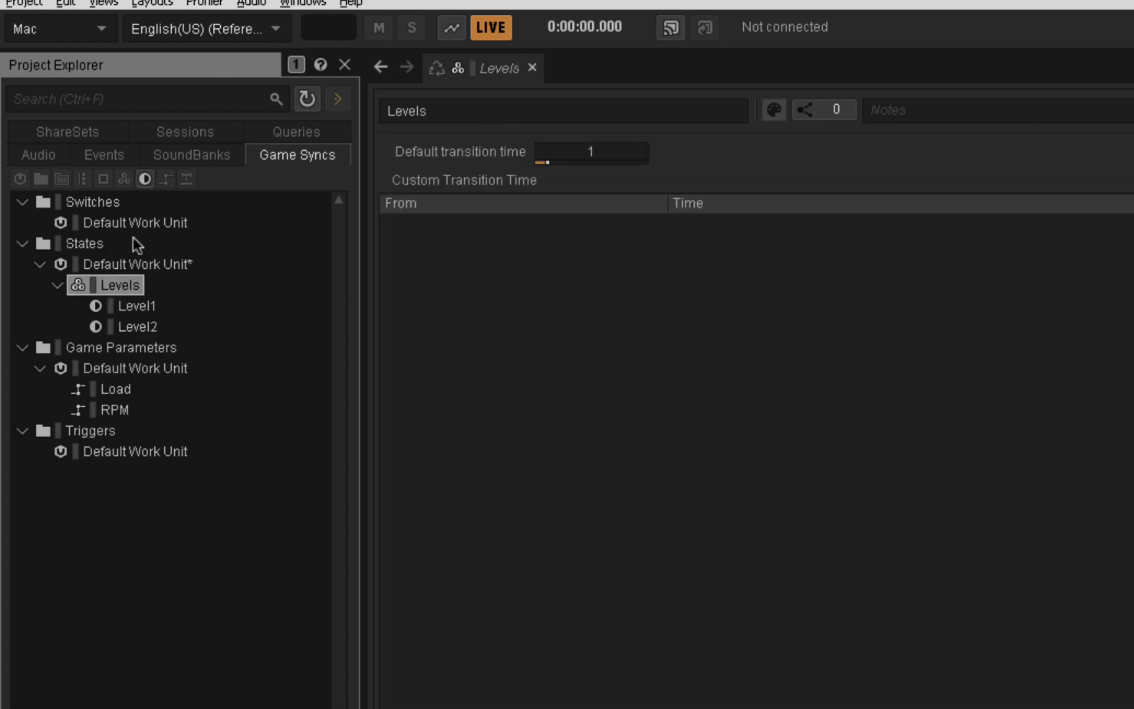
{"action": "left_click", "coordinate": [145, 180]}
{"action": "type", "text": "Level"}
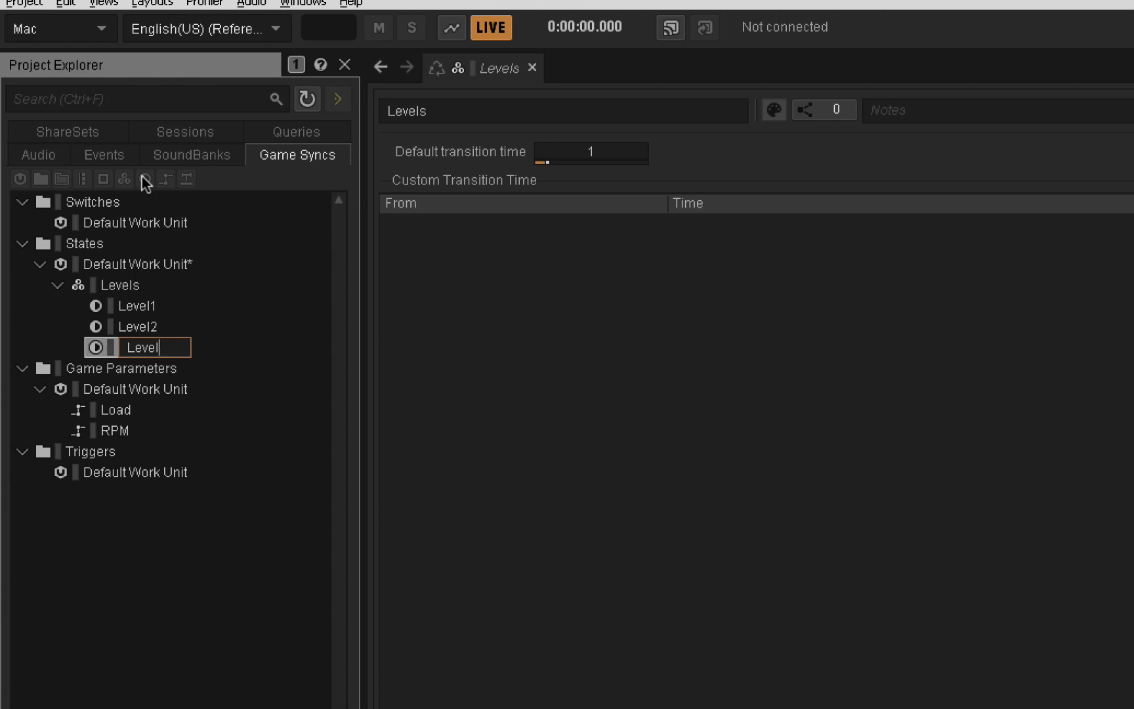
{"action": "type", "text": "3"}
{"action": "key", "text": "Return"}
Step: Set the default transition time of the Levels state group to 5
{"action": "left_click", "coordinate": [120, 284]}
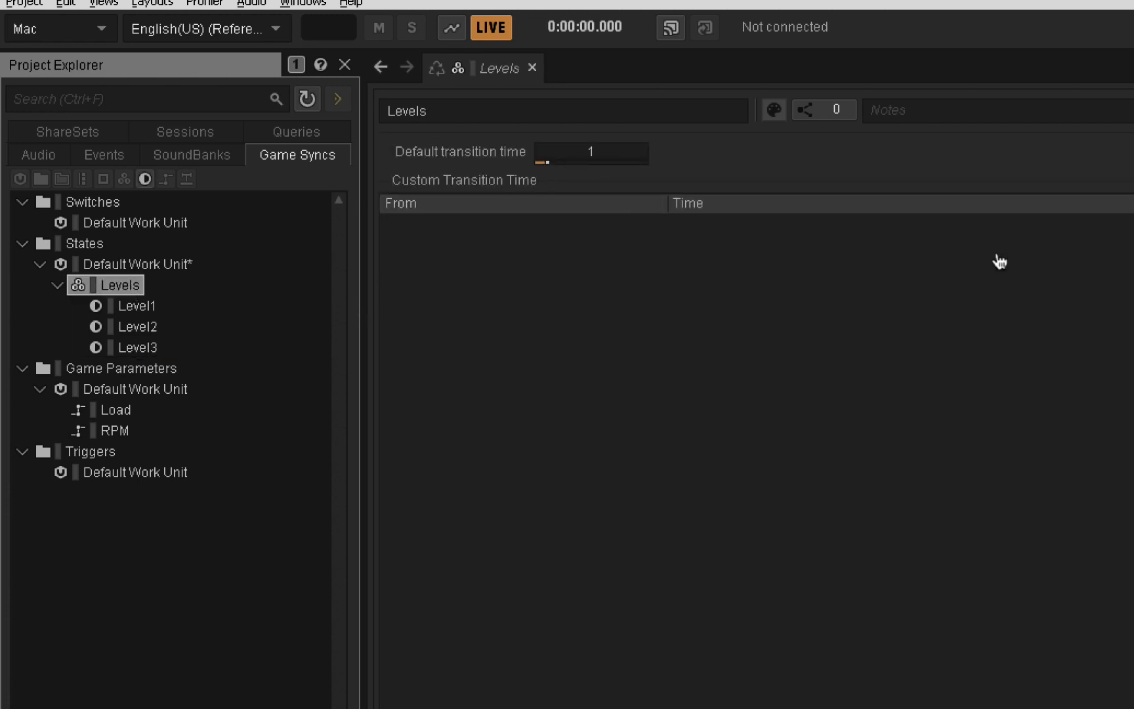
{"action": "left_click", "coordinate": [542, 162]}
{"action": "left_click_drag", "start_coordinate": [545, 163], "coordinate": [590, 177]}
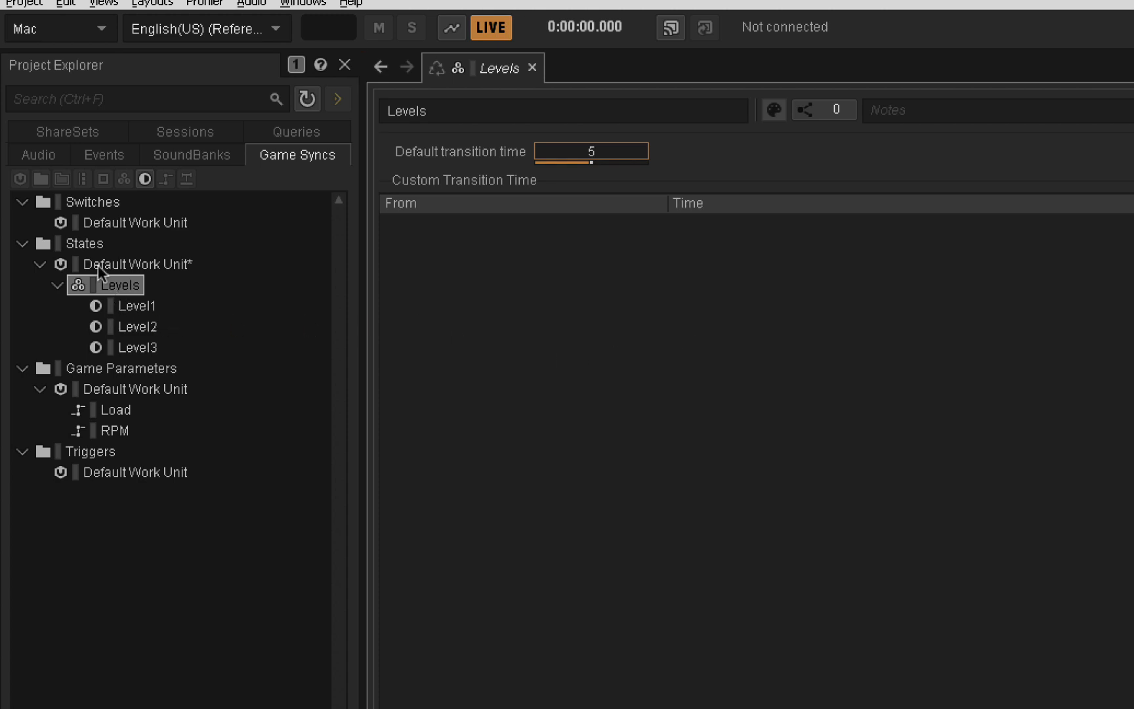
Step: Import vo_MK_Numbers01.wav, vo_MK_Numbers02.wav and vo_MK_Numbers03.wav as Sound SFX objects into LevelParent and expand the container
{"action": "left_click", "coordinate": [39, 156]}
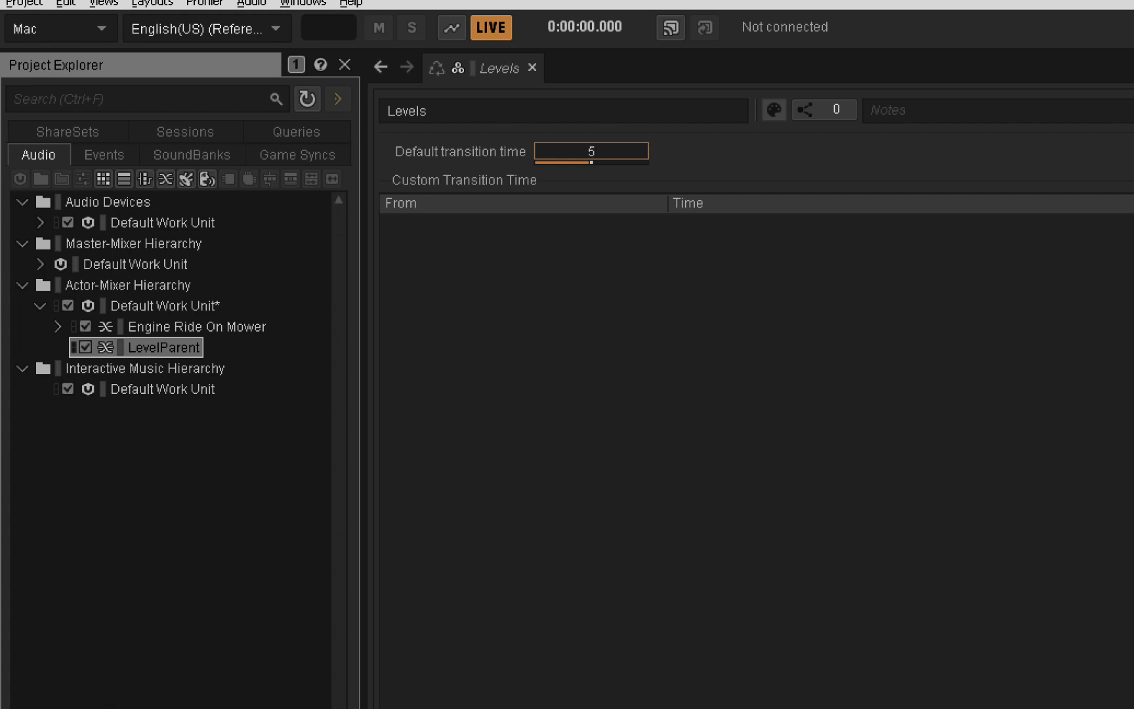
{"action": "left_click_drag", "start_coordinate": [0, 571], "coordinate": [172, 350]}
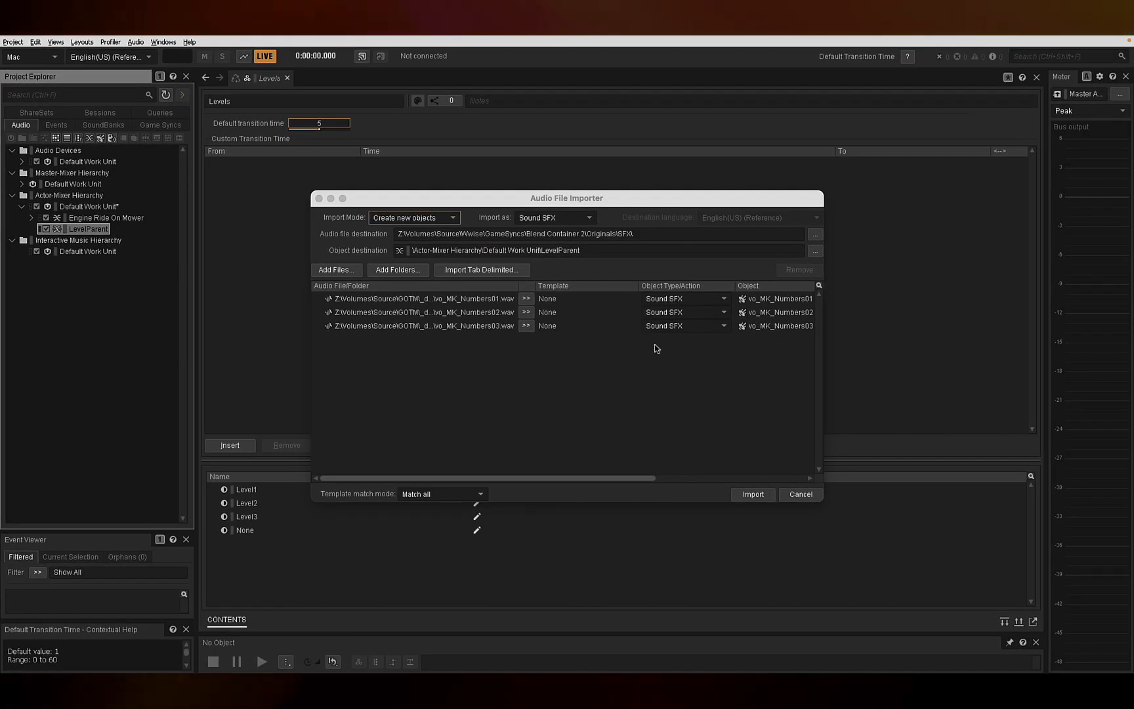
{"action": "left_click", "coordinate": [753, 495]}
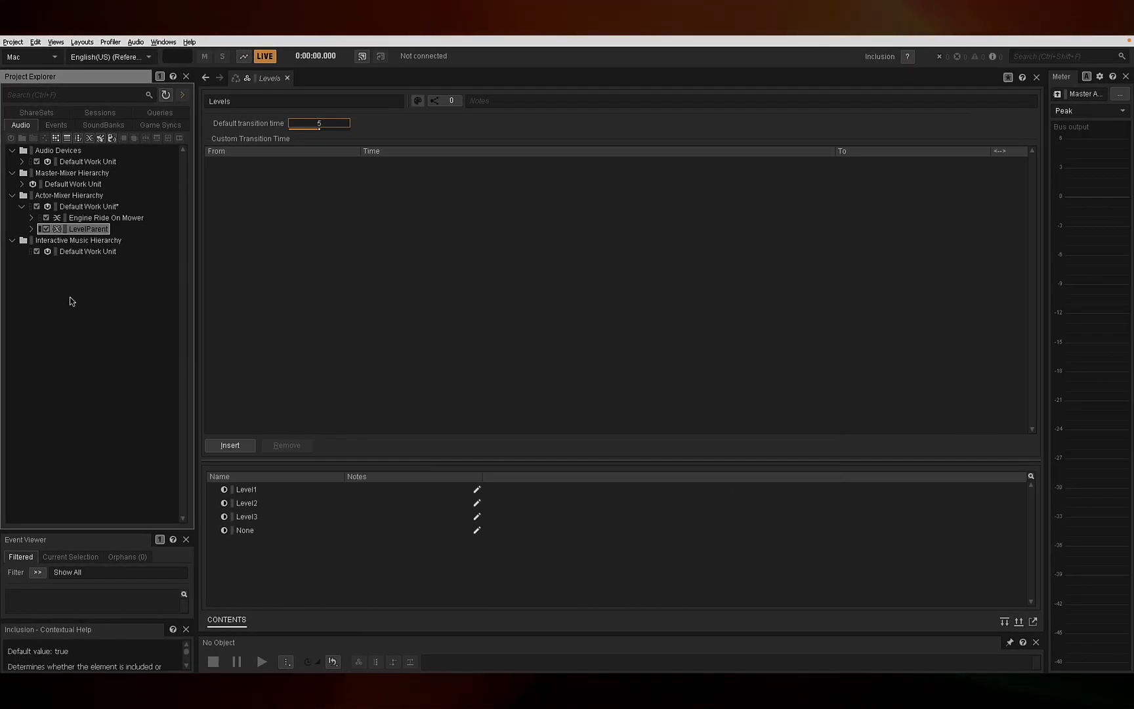
{"action": "left_click", "coordinate": [30, 228]}
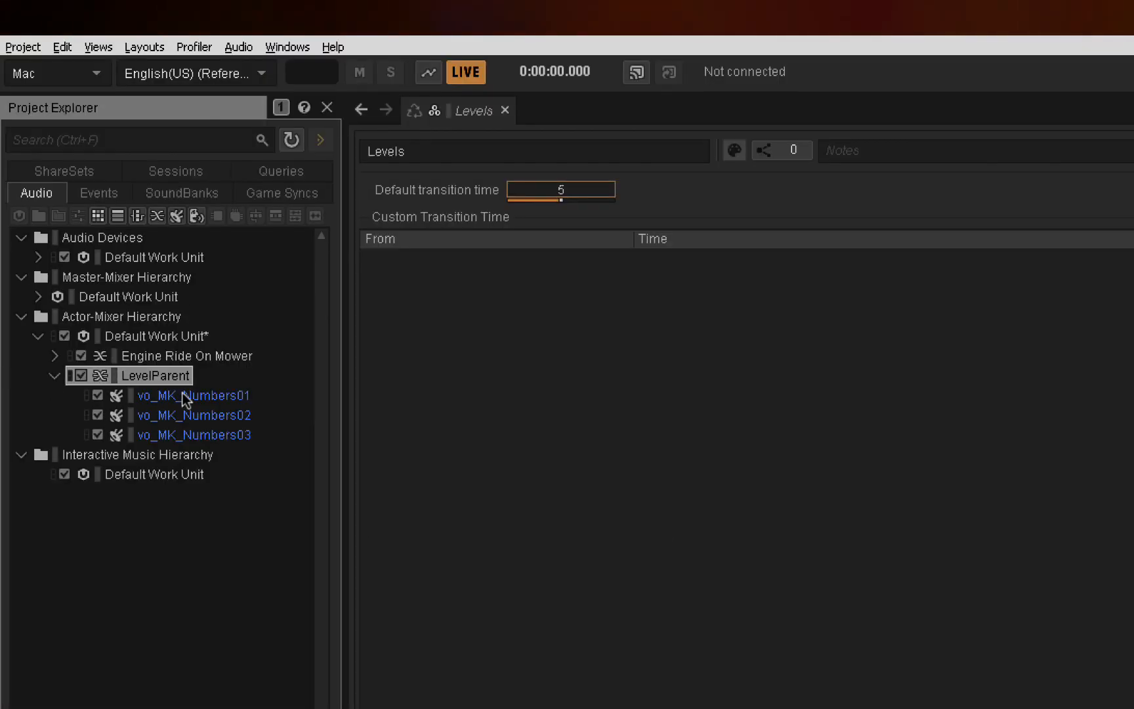
{"action": "left_click", "coordinate": [182, 394]}
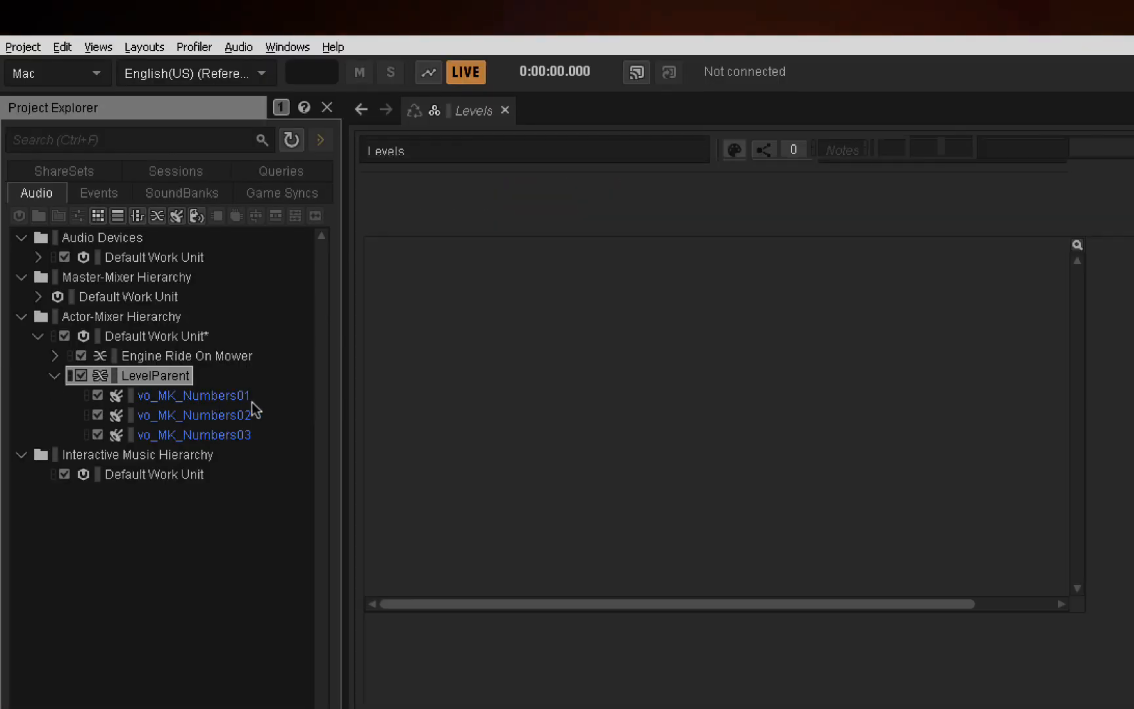
{"action": "left_click", "coordinate": [178, 417]}
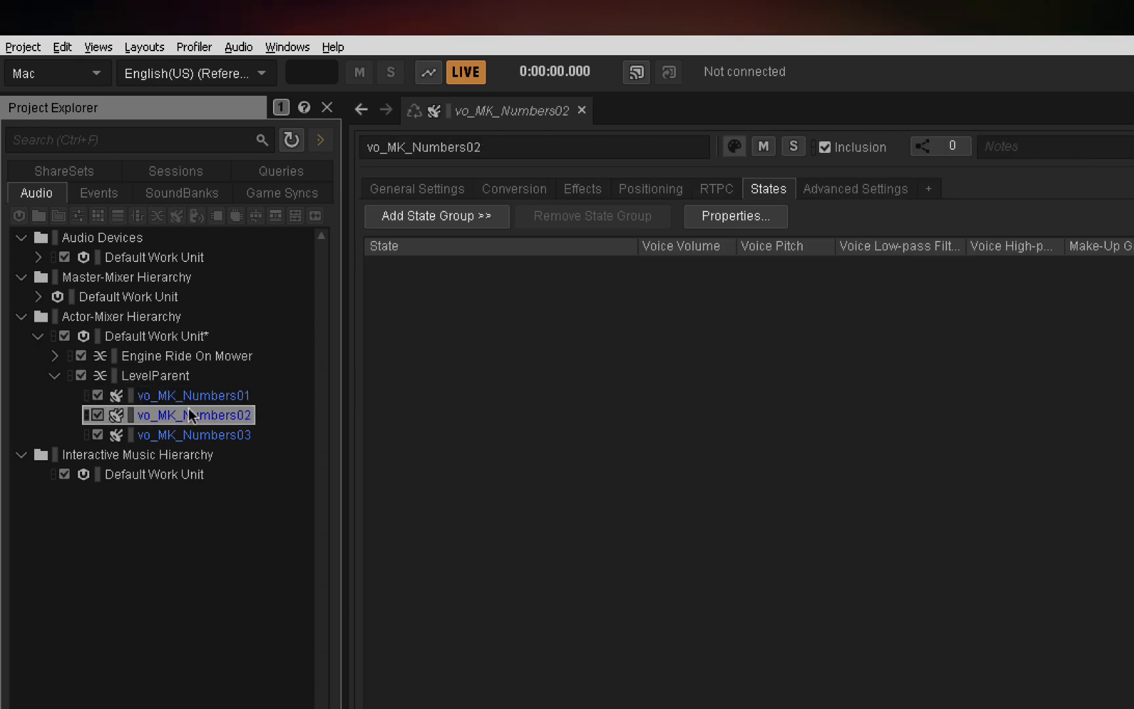
{"action": "left_click", "coordinate": [189, 399]}
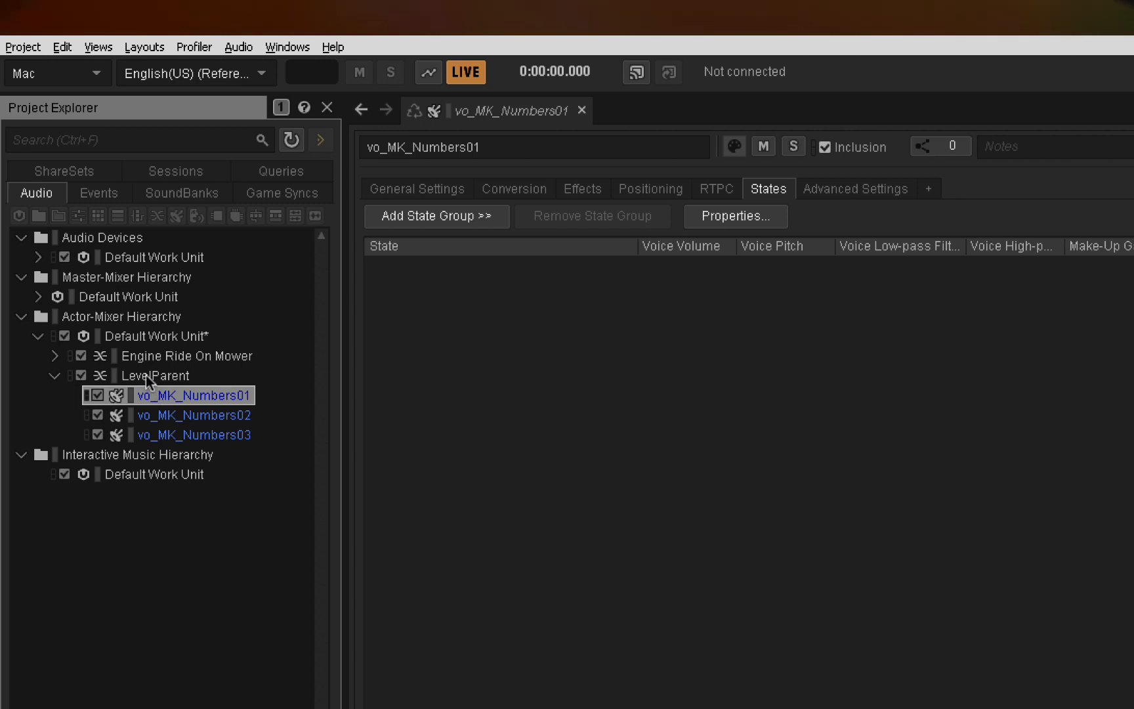
{"action": "left_click", "coordinate": [145, 375]}
Step: Add the Levels state group to the sounds vo_MK_Numbers01, vo_MK_Numbers02 and vo_MK_Numbers03
{"action": "left_click", "coordinate": [165, 396]}
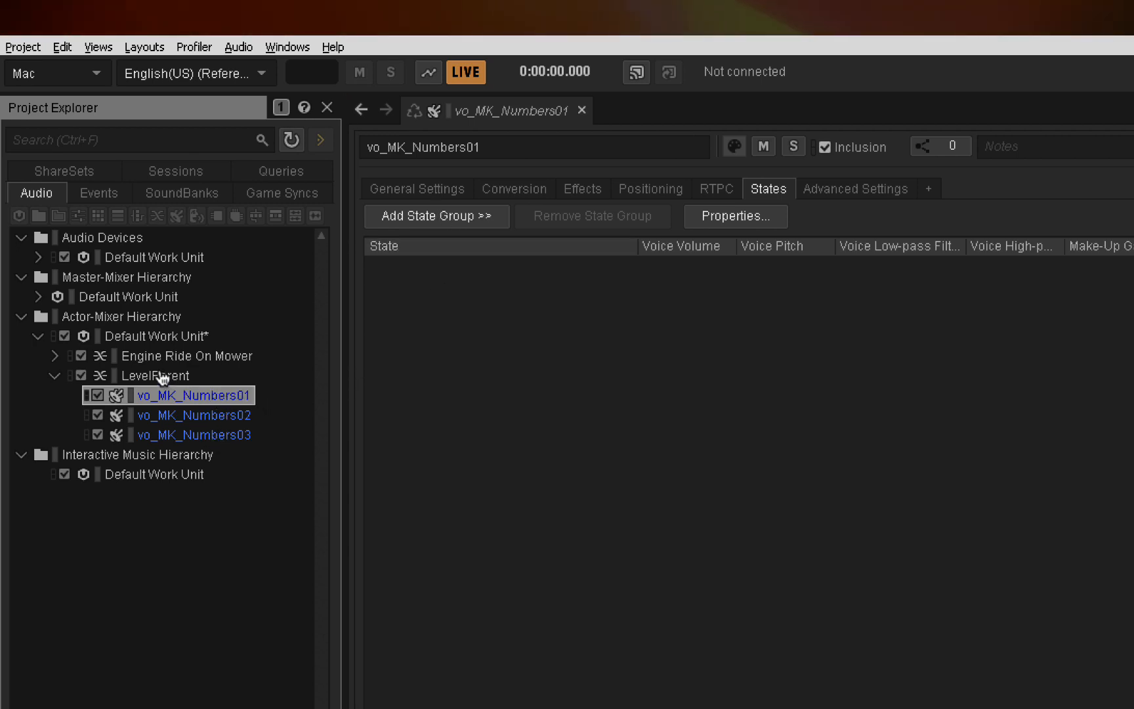
{"action": "left_click", "coordinate": [451, 216]}
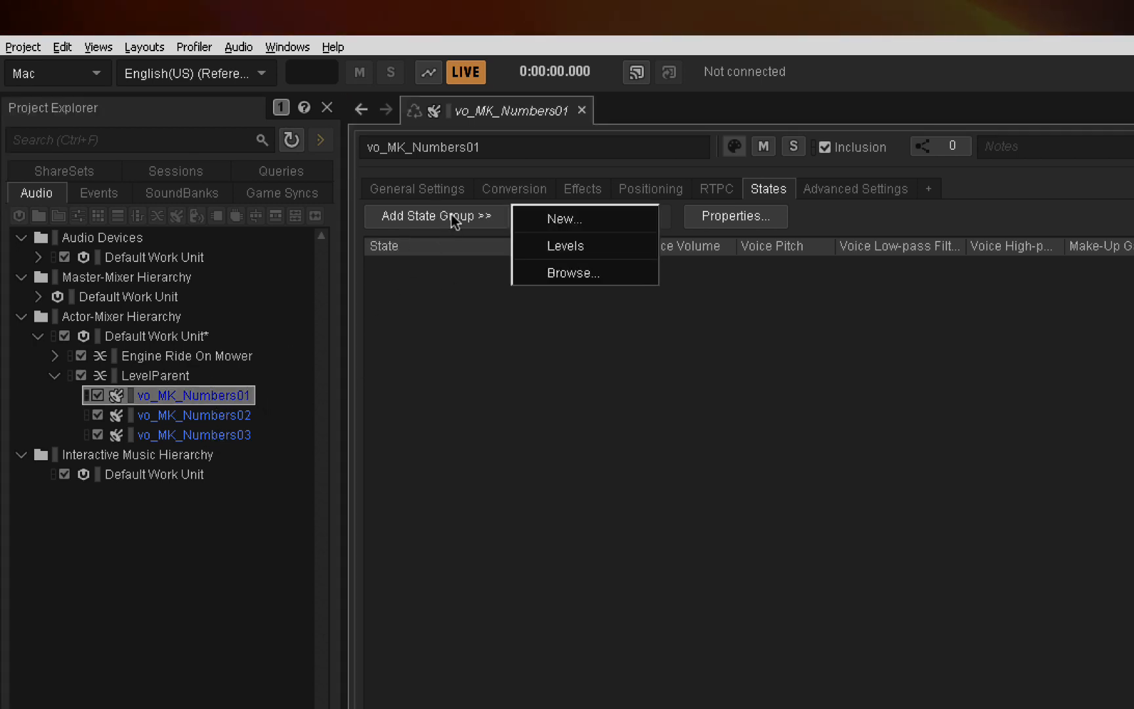
{"action": "left_click", "coordinate": [557, 247]}
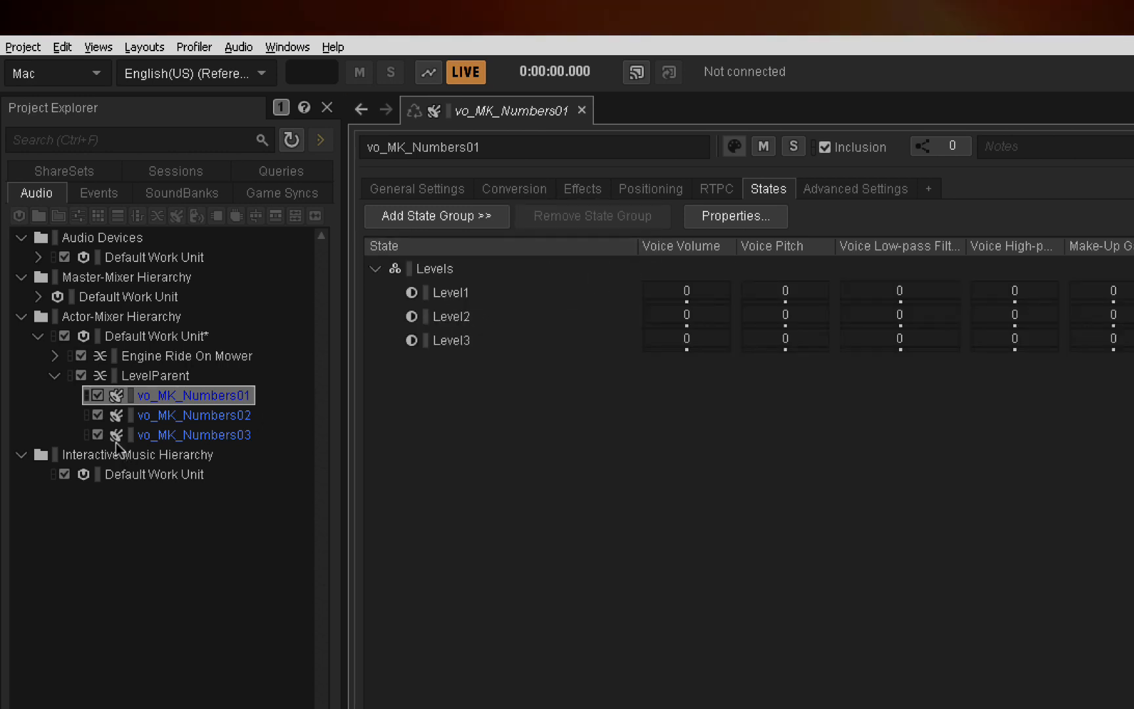
{"action": "left_click", "coordinate": [185, 417]}
{"action": "left_click", "coordinate": [446, 220]}
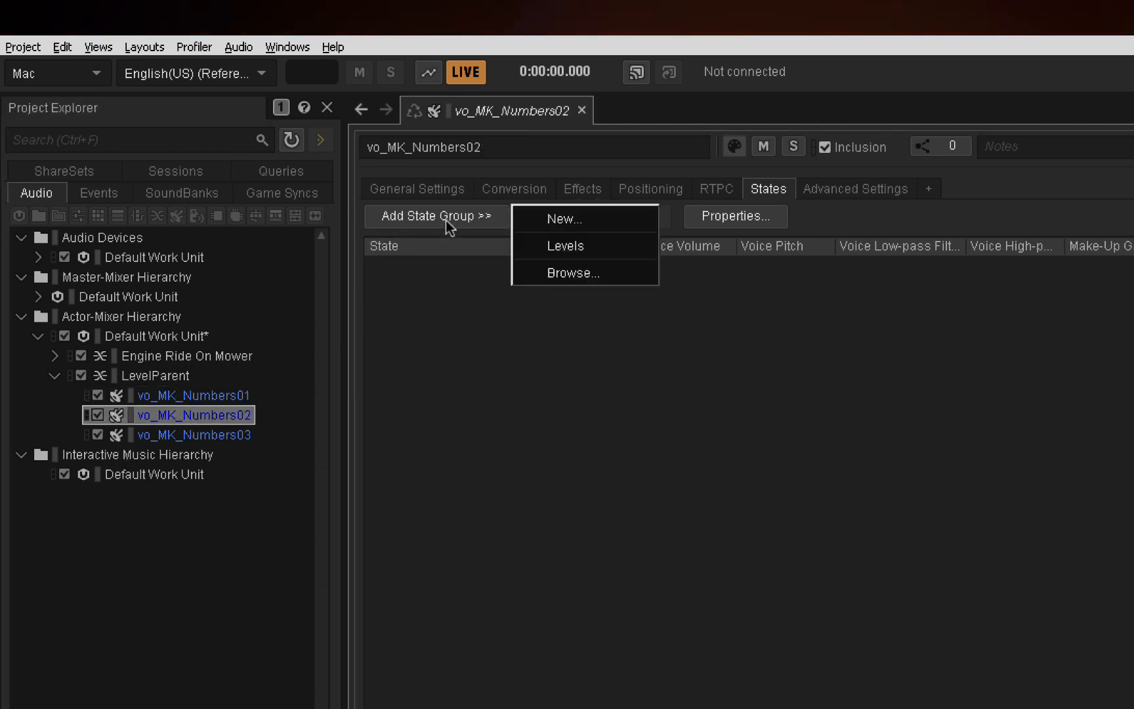
{"action": "left_click", "coordinate": [566, 249]}
{"action": "left_click", "coordinate": [234, 437]}
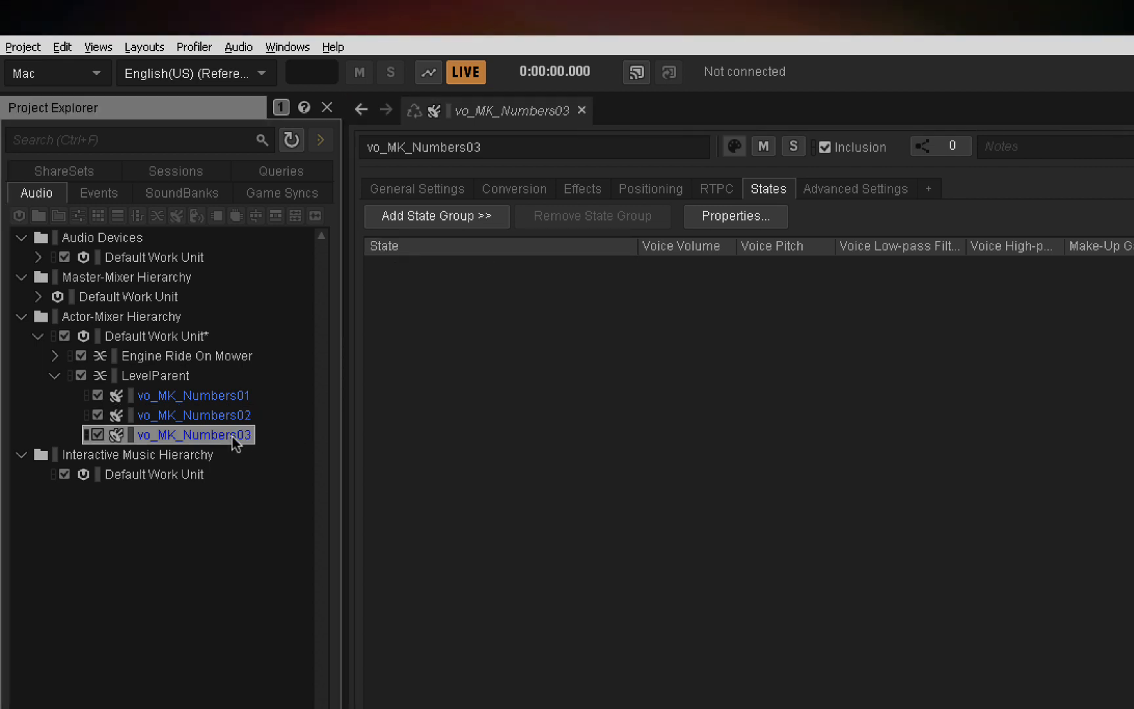
{"action": "left_click", "coordinate": [576, 246]}
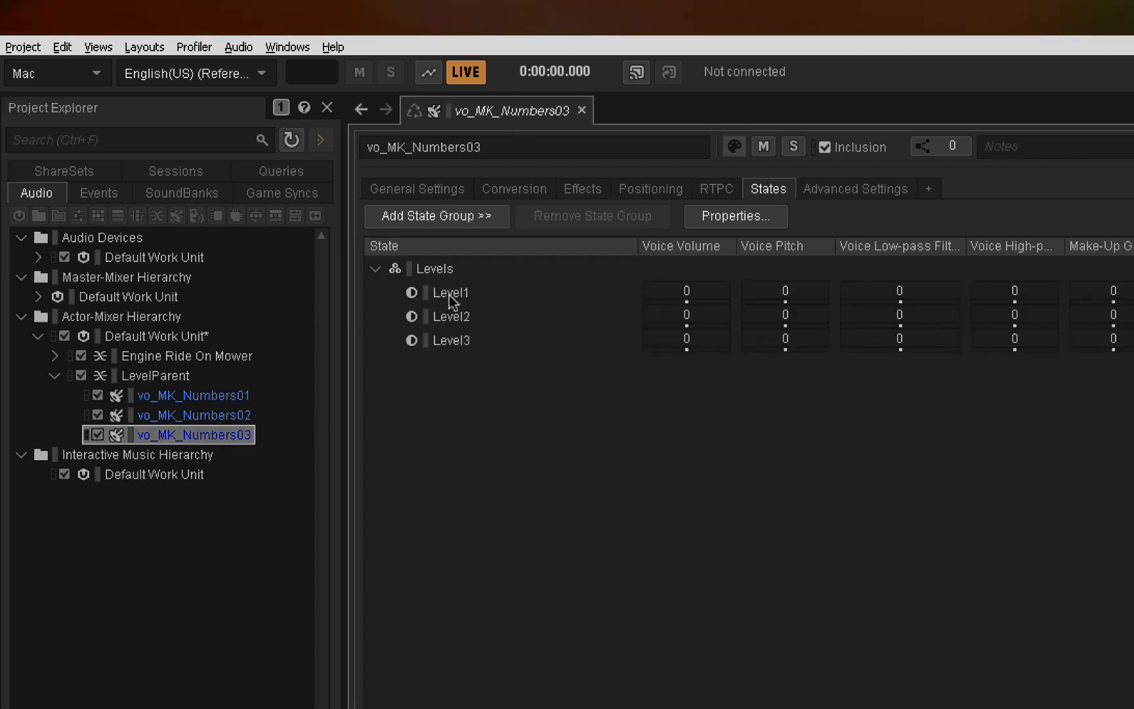
Step: Set the voice volume of vo_MK_Numbers01 to -108 for the Level2 and Level3 states
{"action": "left_click", "coordinate": [200, 396]}
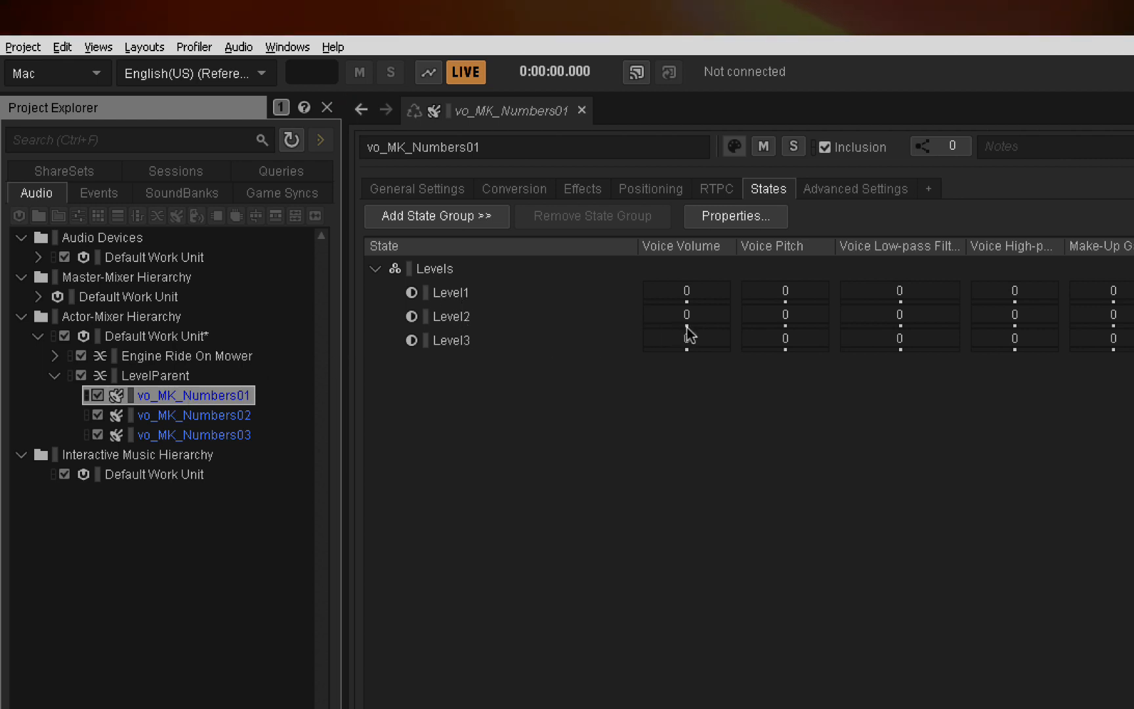
{"action": "left_click_drag", "start_coordinate": [685, 326], "coordinate": [262, 318]}
{"action": "left_click_drag", "start_coordinate": [687, 350], "coordinate": [587, 361]}
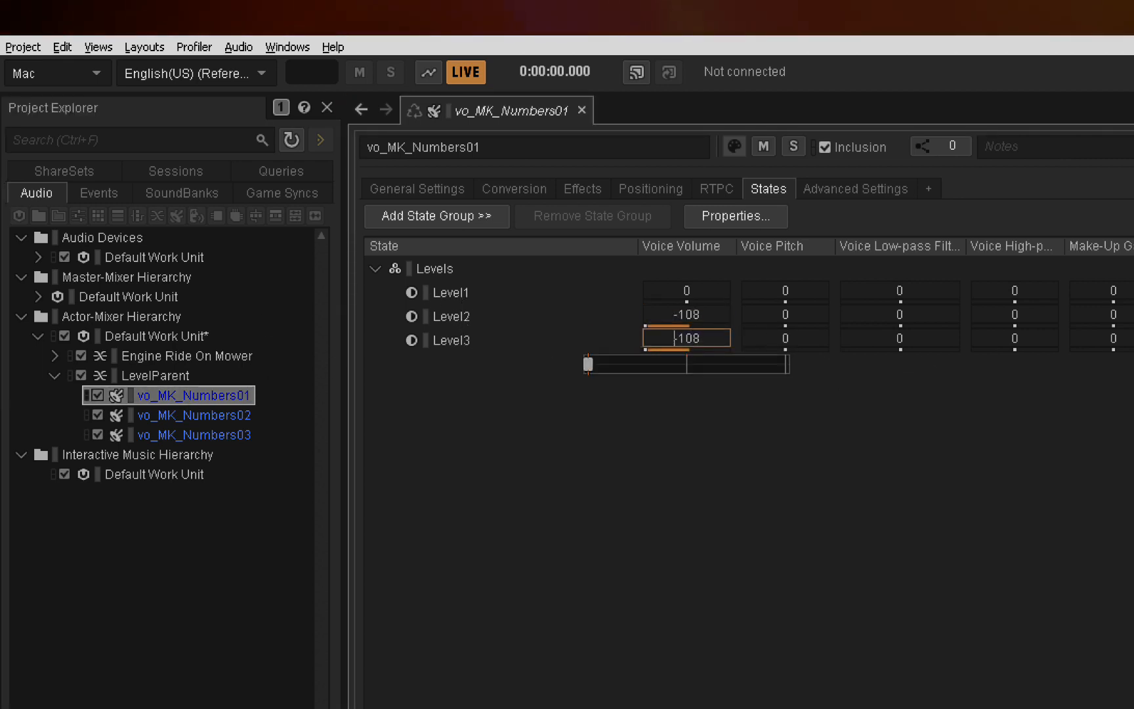
Step: Set the voice volume of vo_MK_Numbers02 to -108 for the Level1 and Level3 states
{"action": "left_click", "coordinate": [178, 419]}
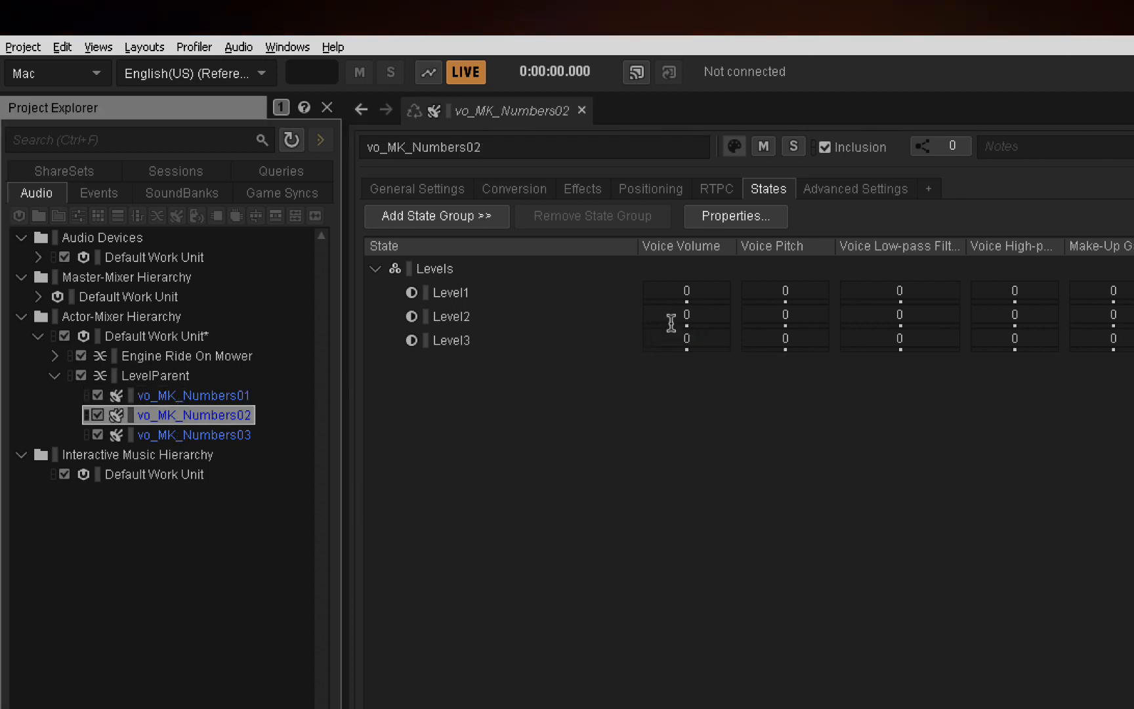
{"action": "left_click_drag", "start_coordinate": [686, 301], "coordinate": [584, 307]}
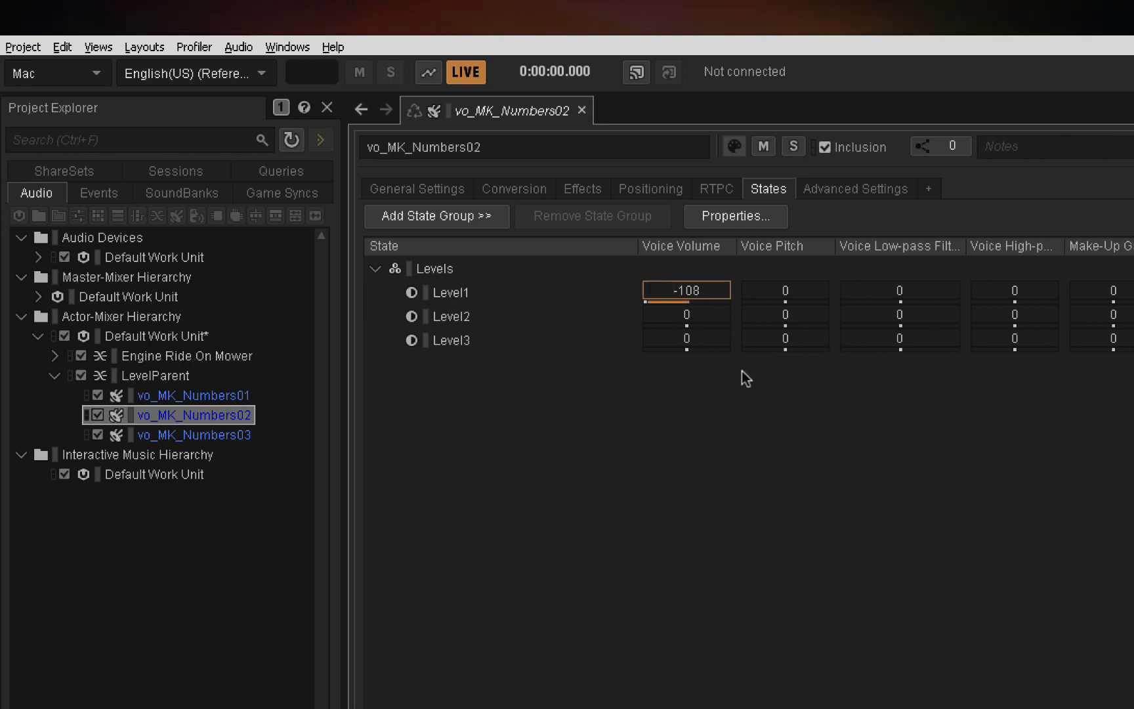
{"action": "left_click_drag", "start_coordinate": [687, 350], "coordinate": [586, 362]}
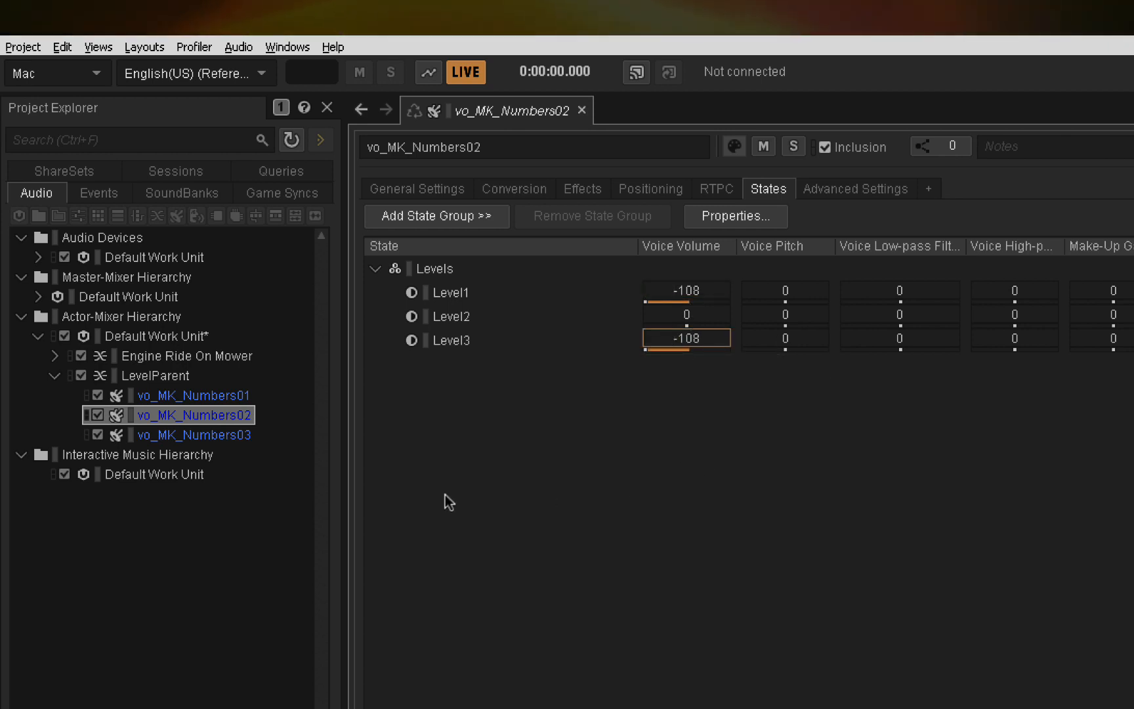
Step: Set the voice volume of vo_MK_Numbers03 to -108 for the Level1 and Level2 states
{"action": "left_click", "coordinate": [168, 435]}
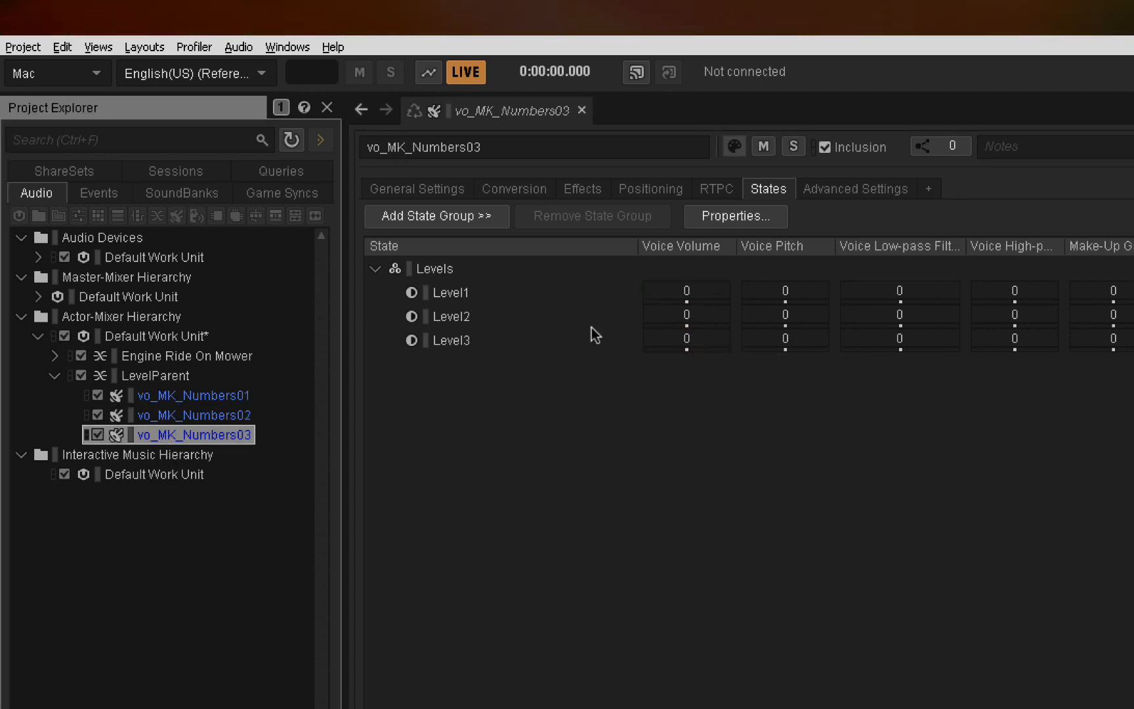
{"action": "left_click_drag", "start_coordinate": [685, 302], "coordinate": [586, 307]}
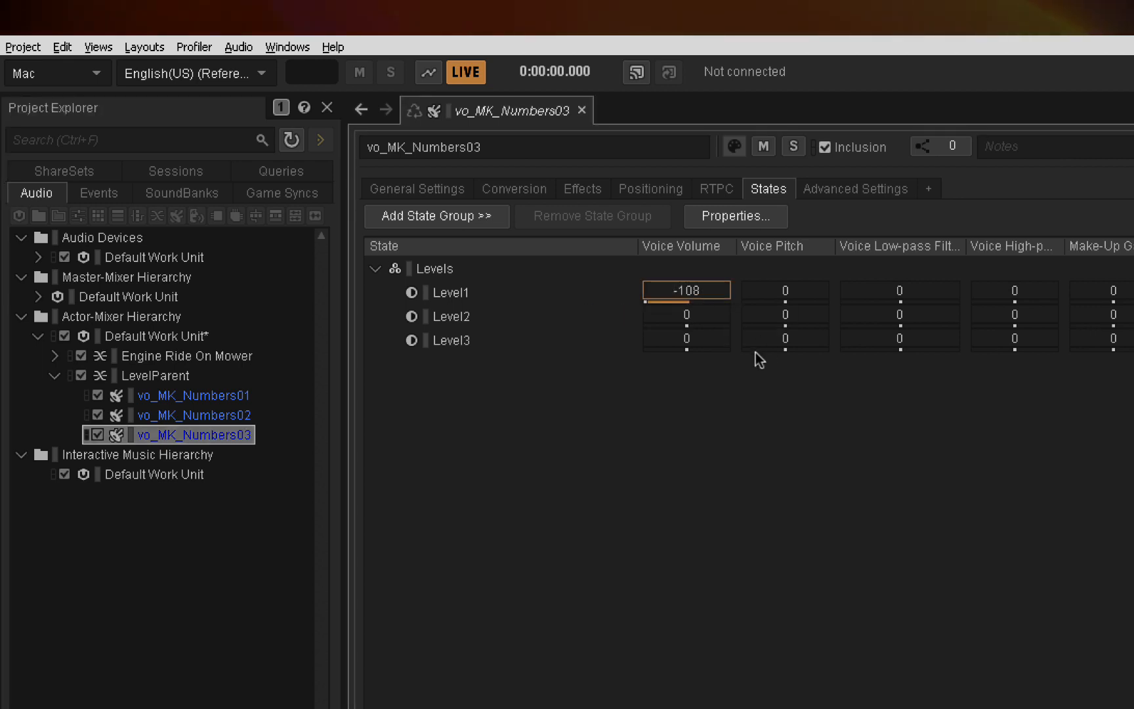
{"action": "left_click_drag", "start_coordinate": [686, 326], "coordinate": [587, 334]}
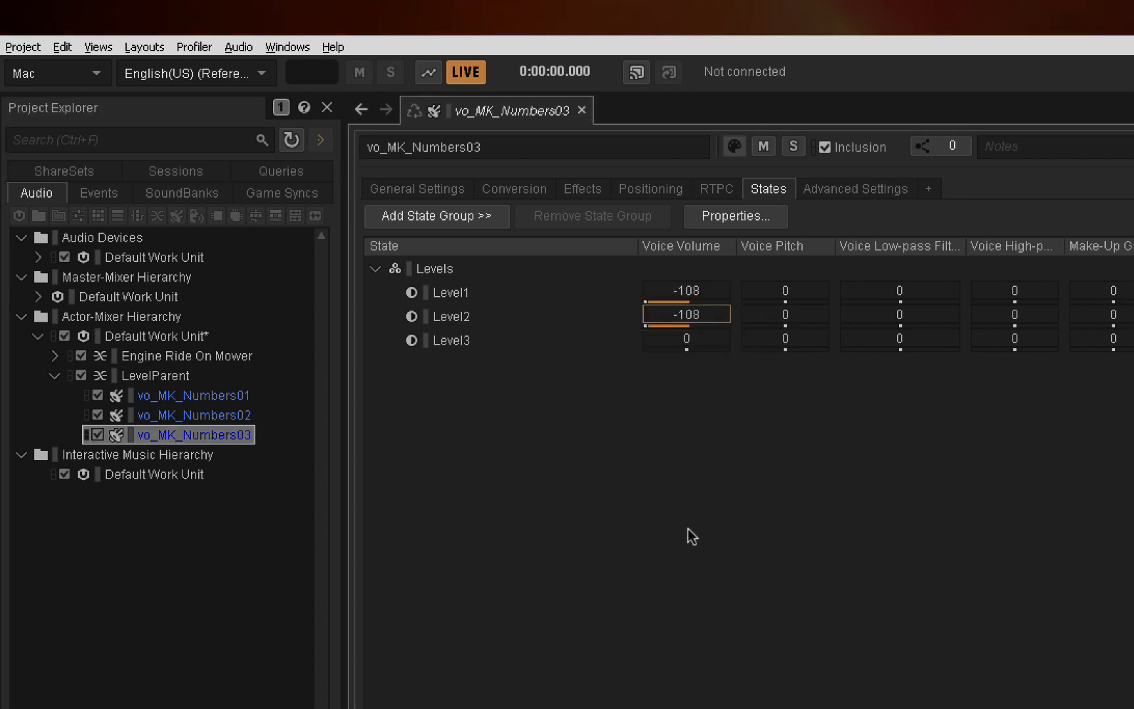
Step: Enable infinite looping for the sounds vo_MK_Numbers01, vo_MK_Numbers02 and vo_MK_Numbers03 in LevelParent
{"action": "left_click", "coordinate": [136, 375]}
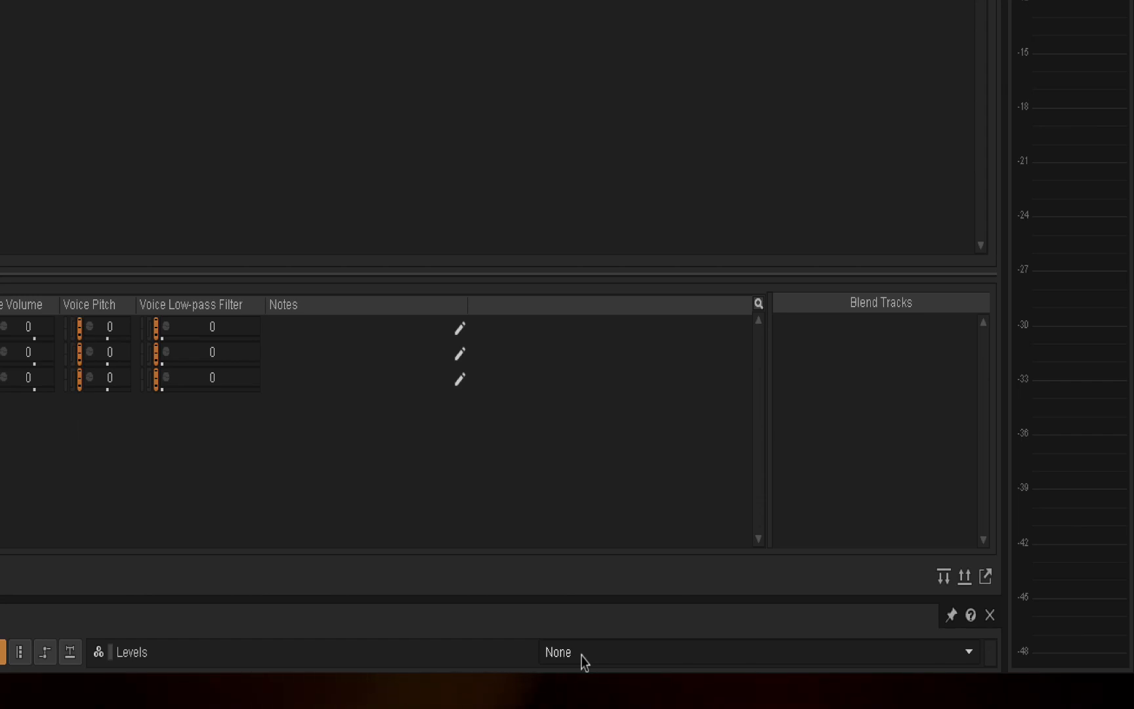
{"action": "left_click", "coordinate": [168, 230]}
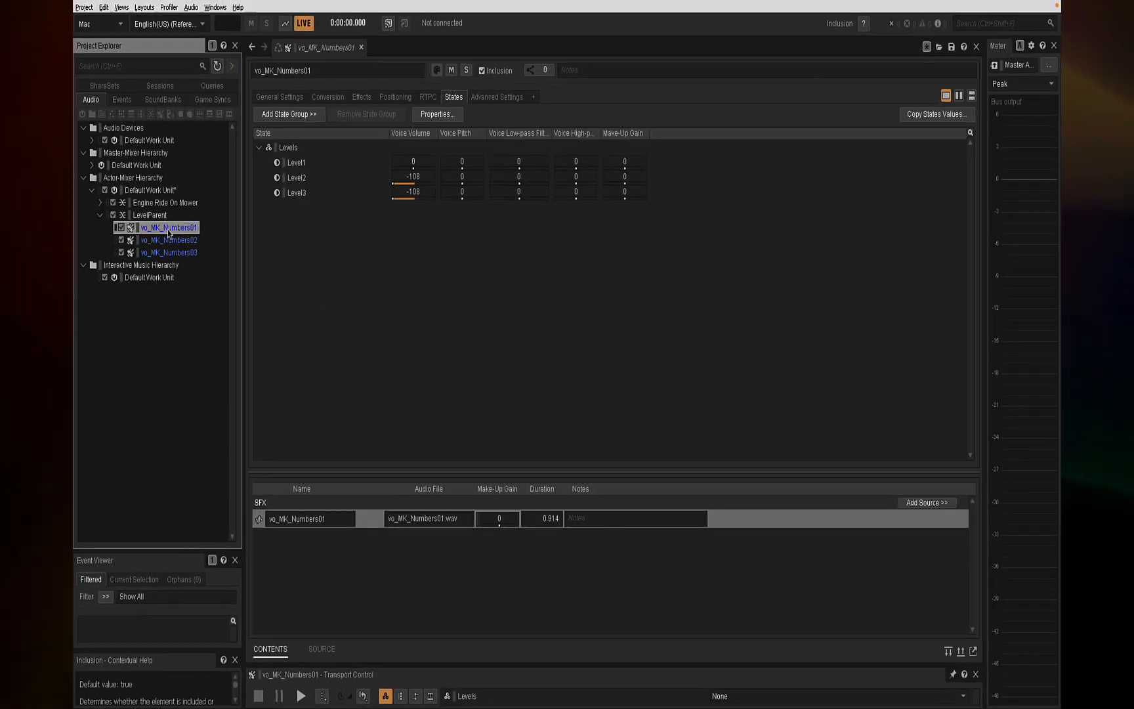
{"action": "left_click", "coordinate": [274, 99]}
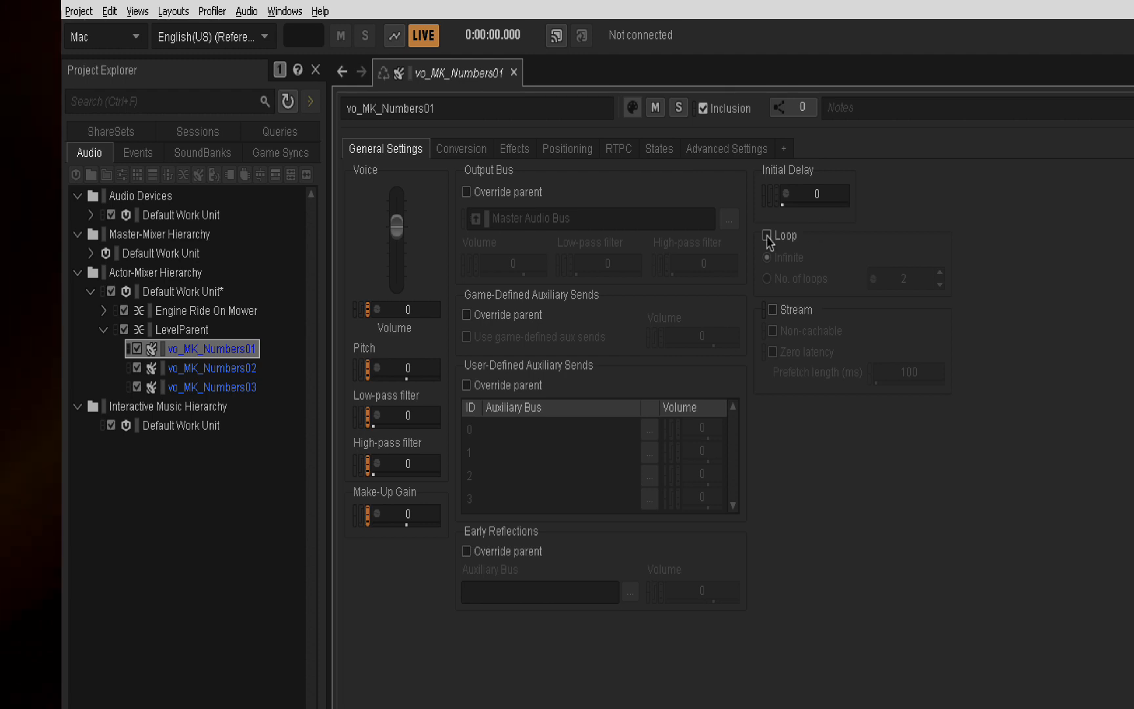
{"action": "left_click", "coordinate": [767, 236]}
{"action": "left_click", "coordinate": [196, 370]}
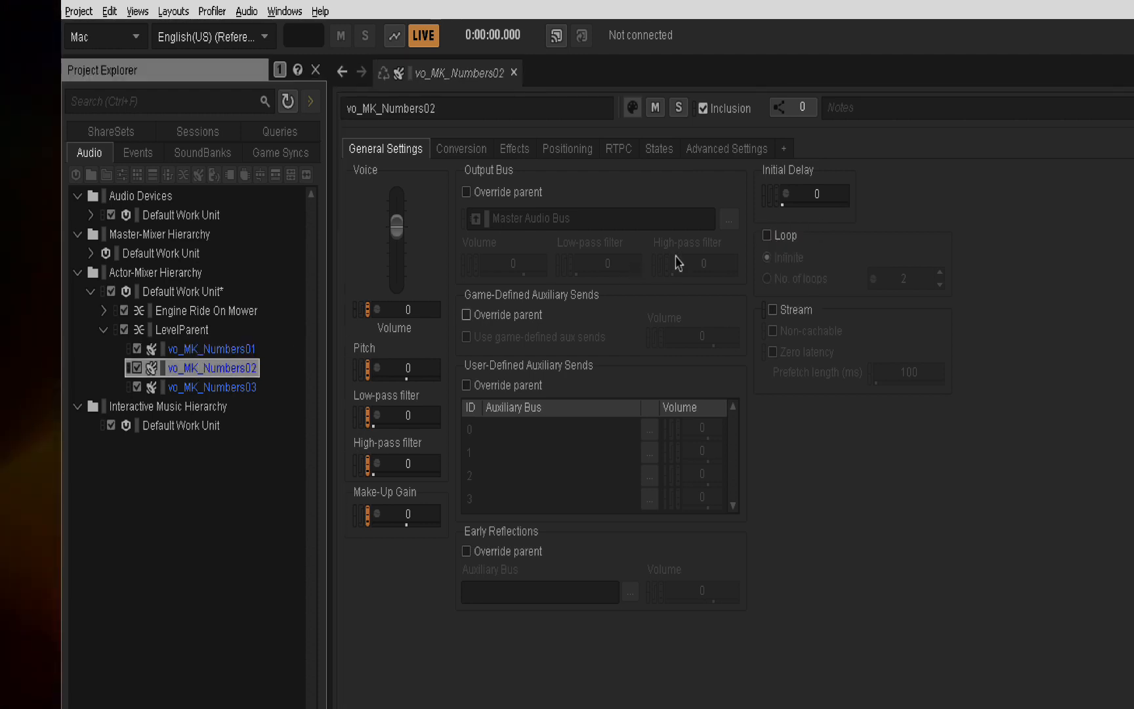
{"action": "left_click", "coordinate": [766, 236]}
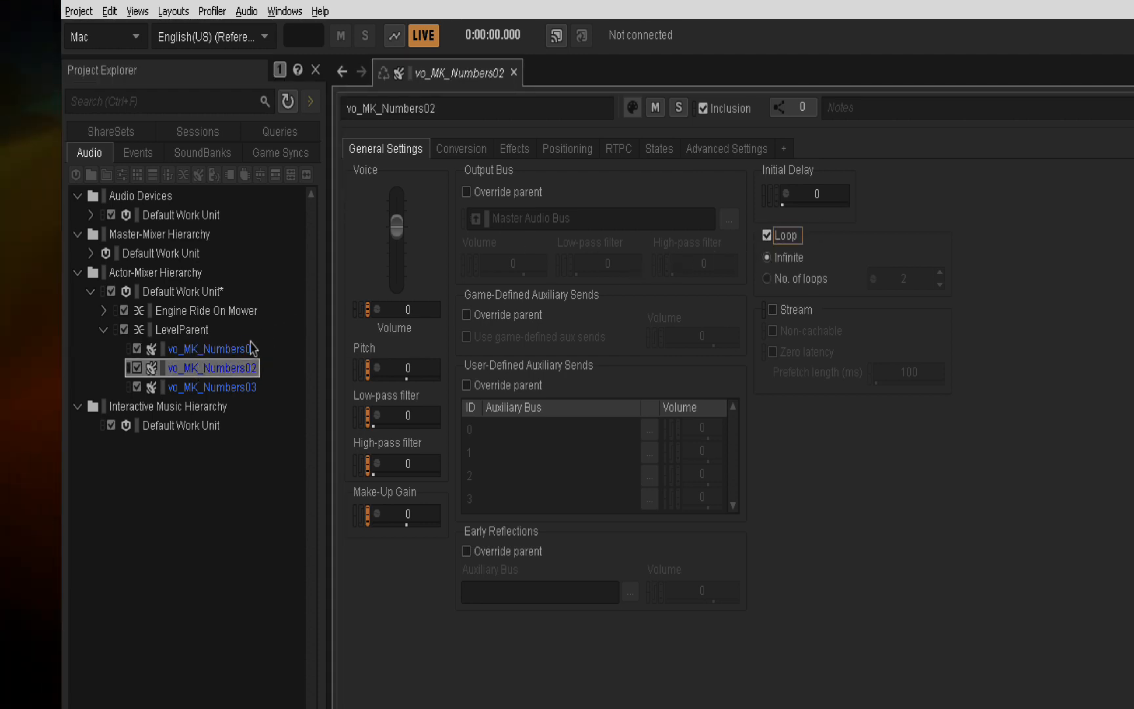
{"action": "left_click", "coordinate": [231, 389]}
{"action": "left_click", "coordinate": [767, 236]}
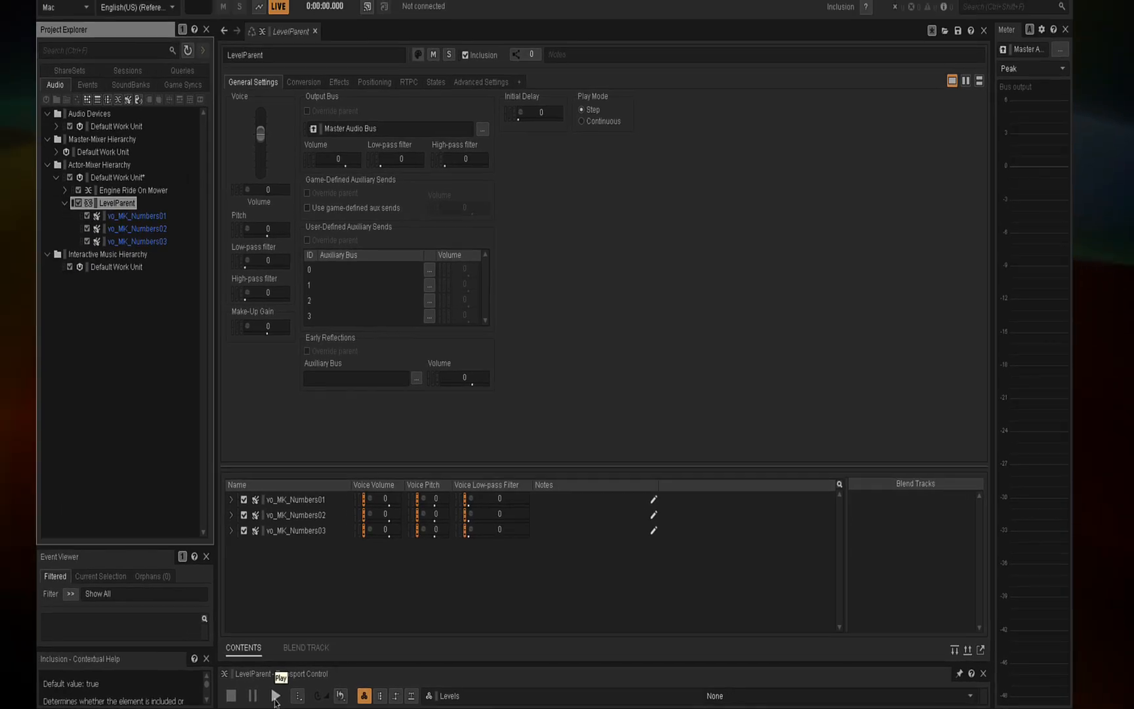
Step: Audition the LevelParent container with the Levels state at None, and play it again with the state set to Level1
{"action": "left_click", "coordinate": [294, 695]}
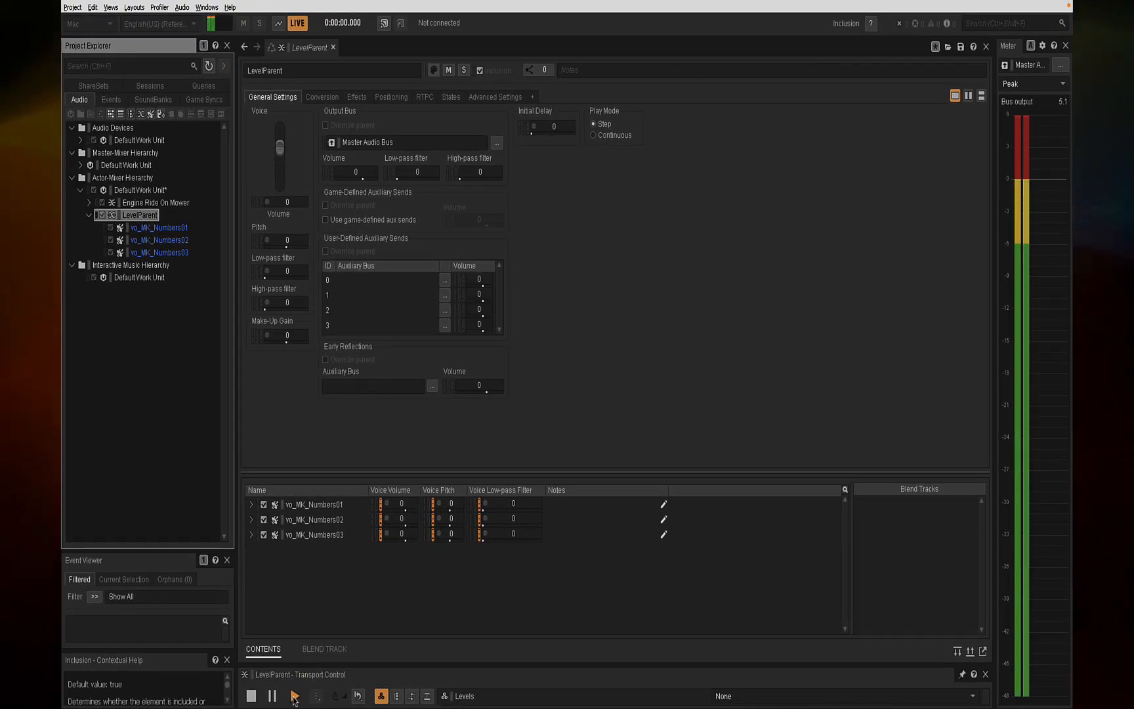
{"action": "left_click", "coordinate": [250, 697]}
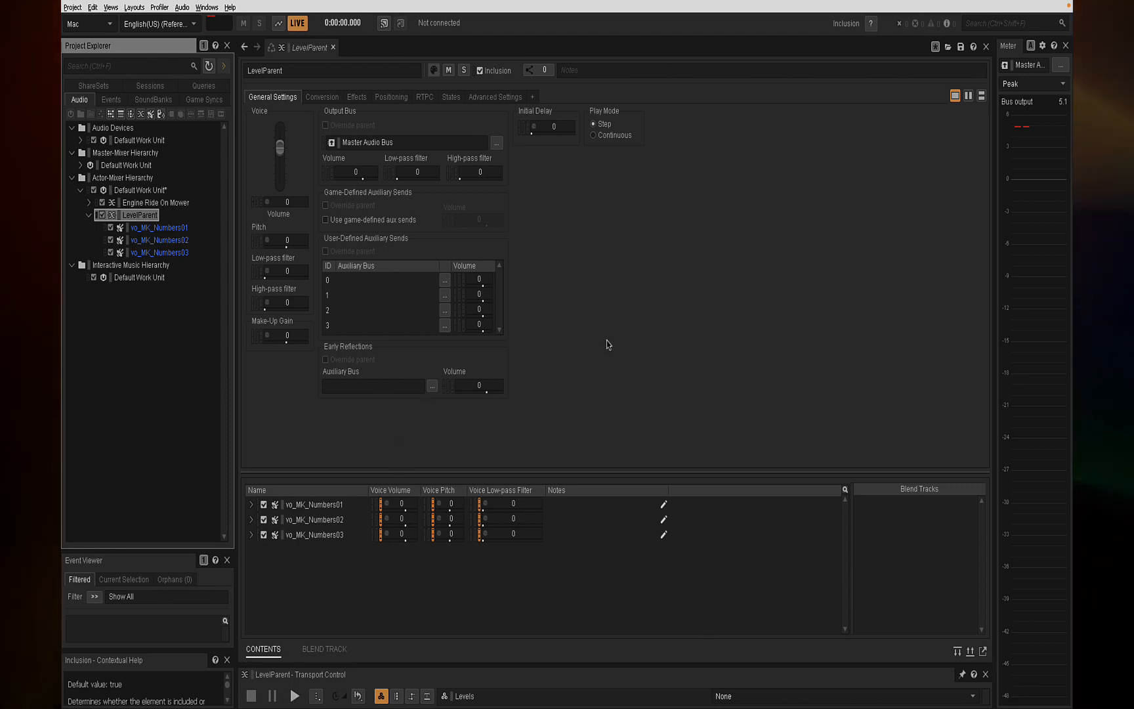
{"action": "left_click", "coordinate": [754, 697]}
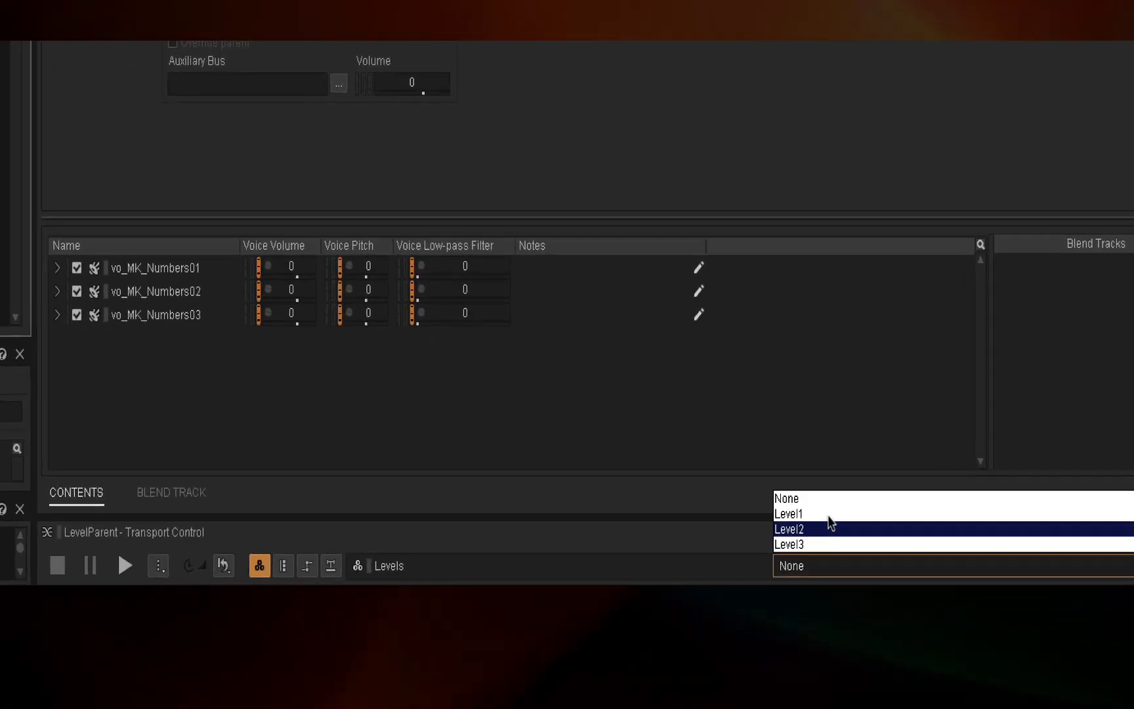
{"action": "left_click", "coordinate": [779, 664]}
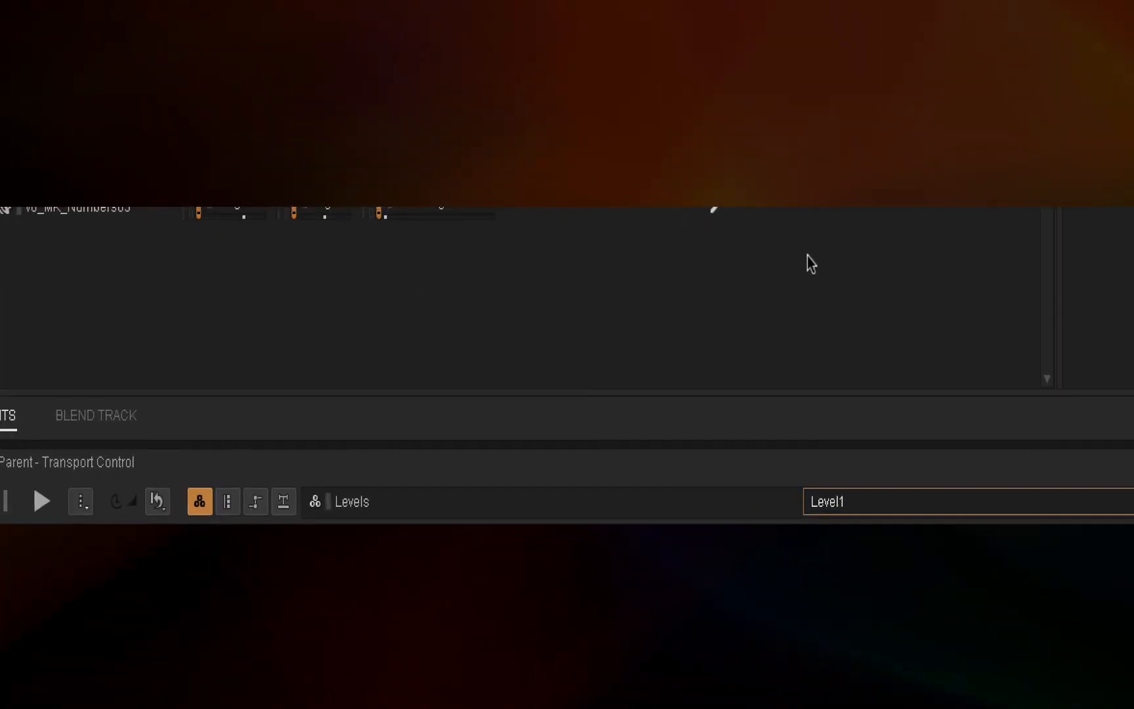
{"action": "left_click", "coordinate": [35, 500]}
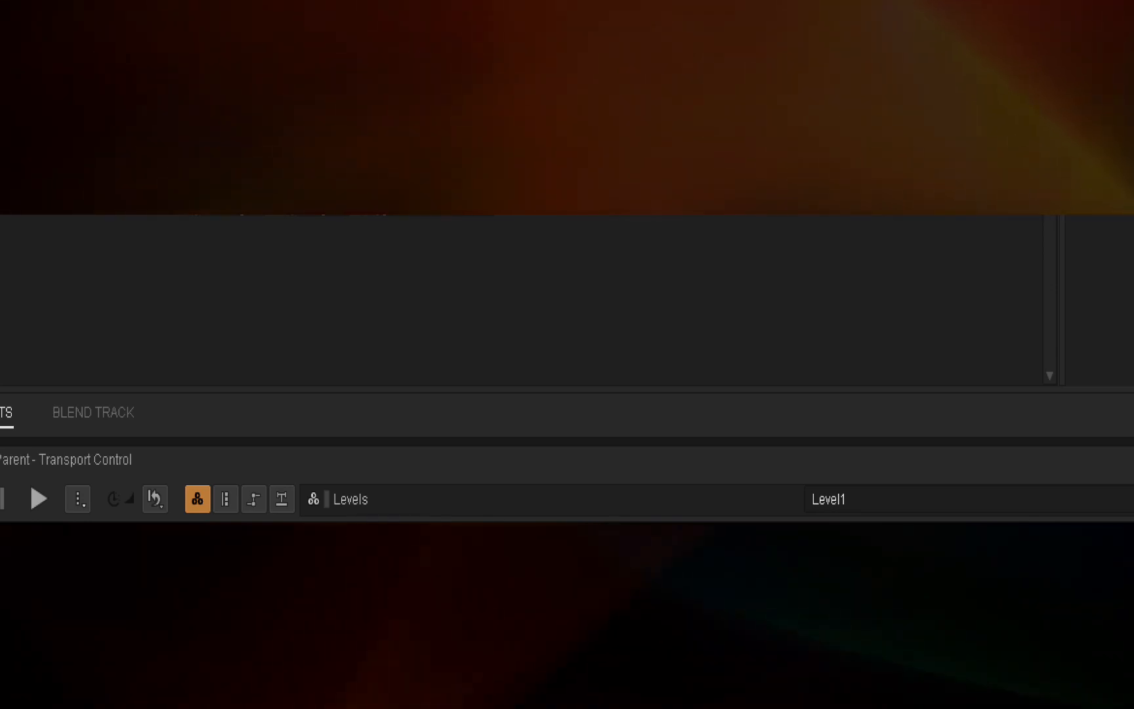
{"action": "left_click", "coordinate": [40, 505]}
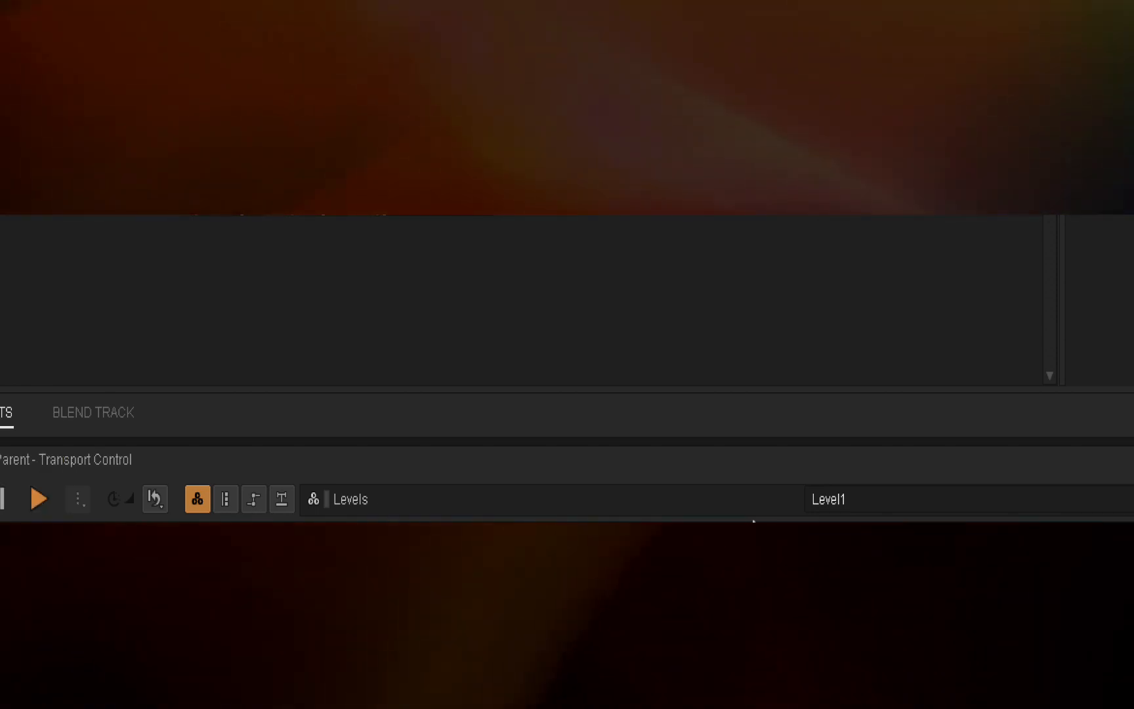
Step: Switch the Levels state to Level2 and on to Level3 during playback of LevelParent, and stop the playback
{"action": "left_click", "coordinate": [849, 503]}
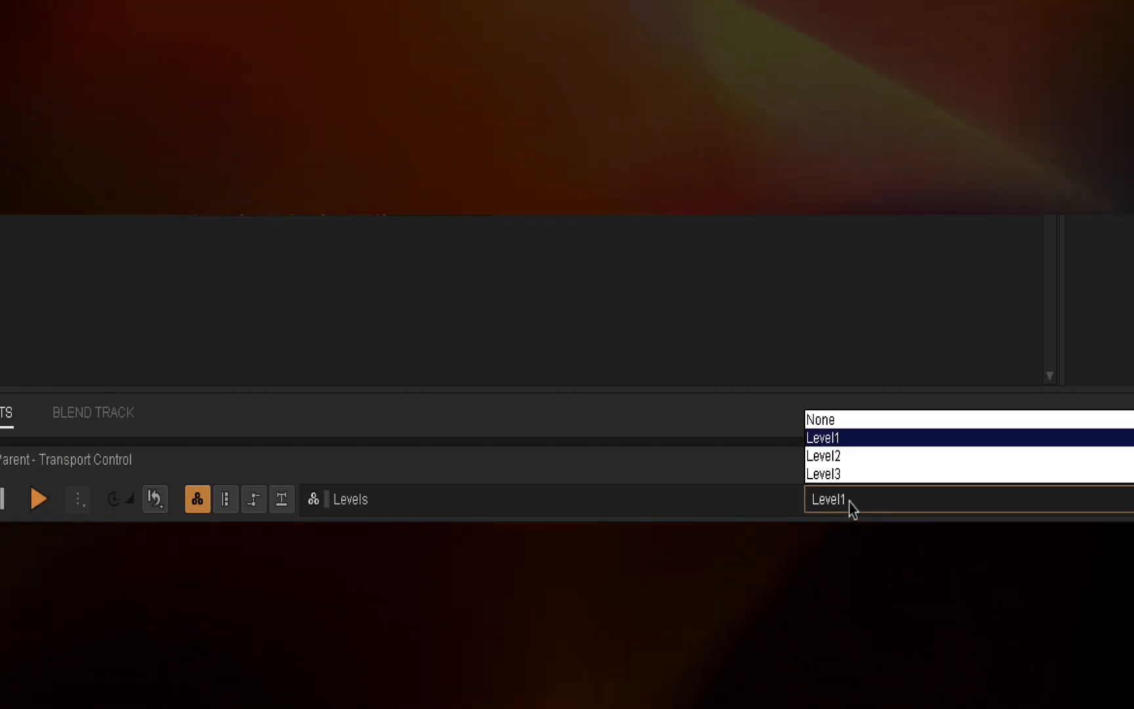
{"action": "left_click", "coordinate": [853, 458]}
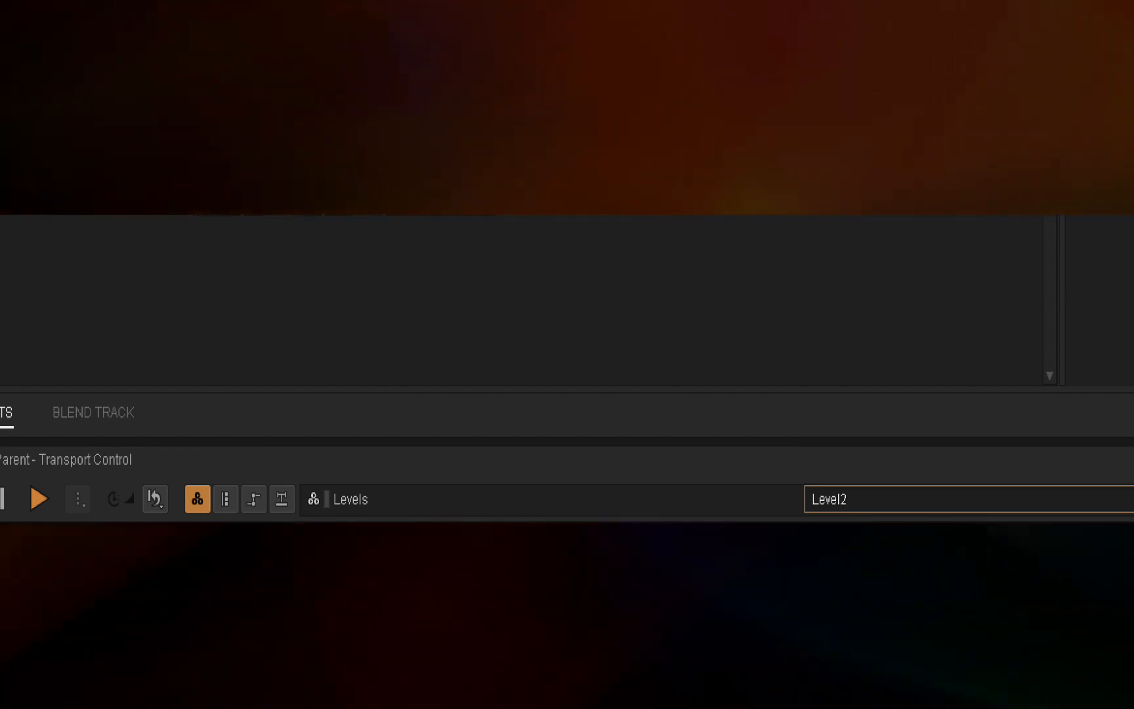
{"action": "left_click", "coordinate": [871, 499]}
{"action": "left_click", "coordinate": [868, 474]}
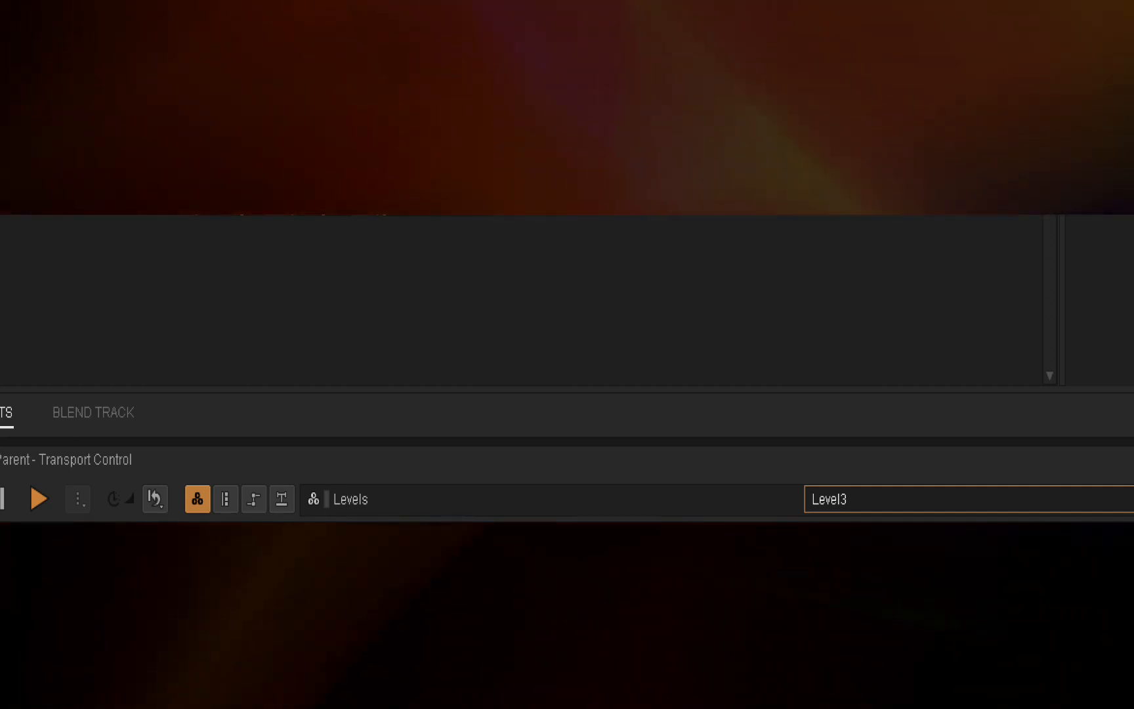
{"action": "key", "text": "space"}
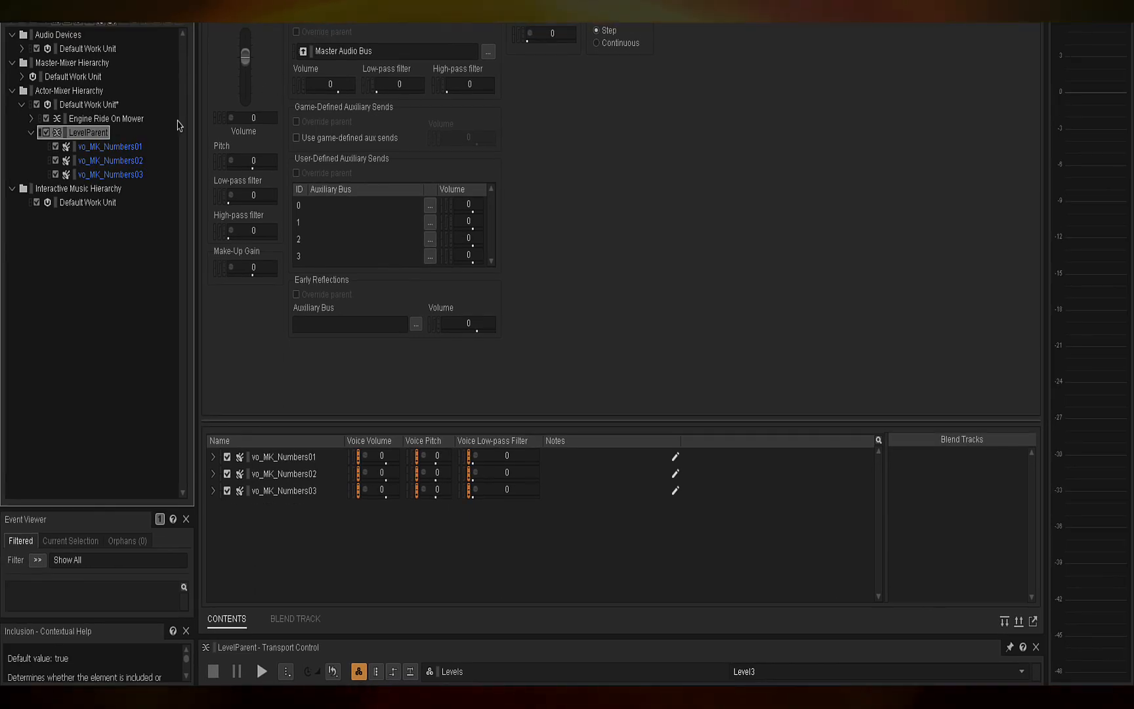
Step: Review the three voice sounds in LevelParent and show the state settings of vo_MK_Numbers03
{"action": "left_click", "coordinate": [120, 151]}
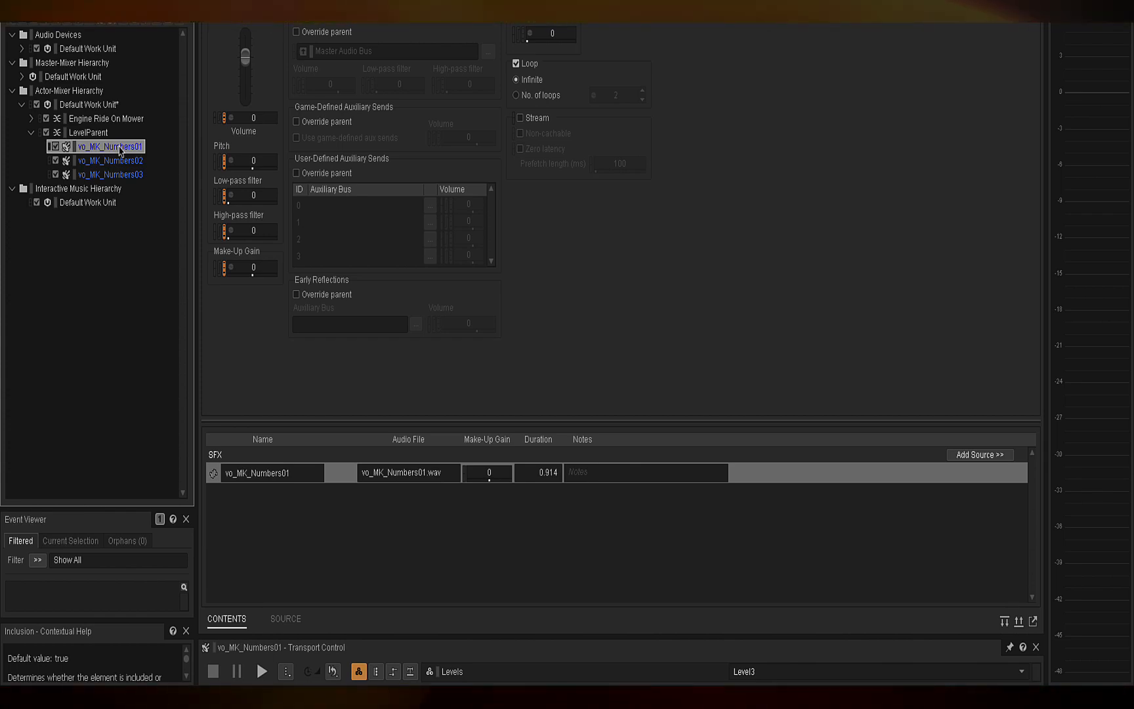
{"action": "left_click", "coordinate": [122, 164]}
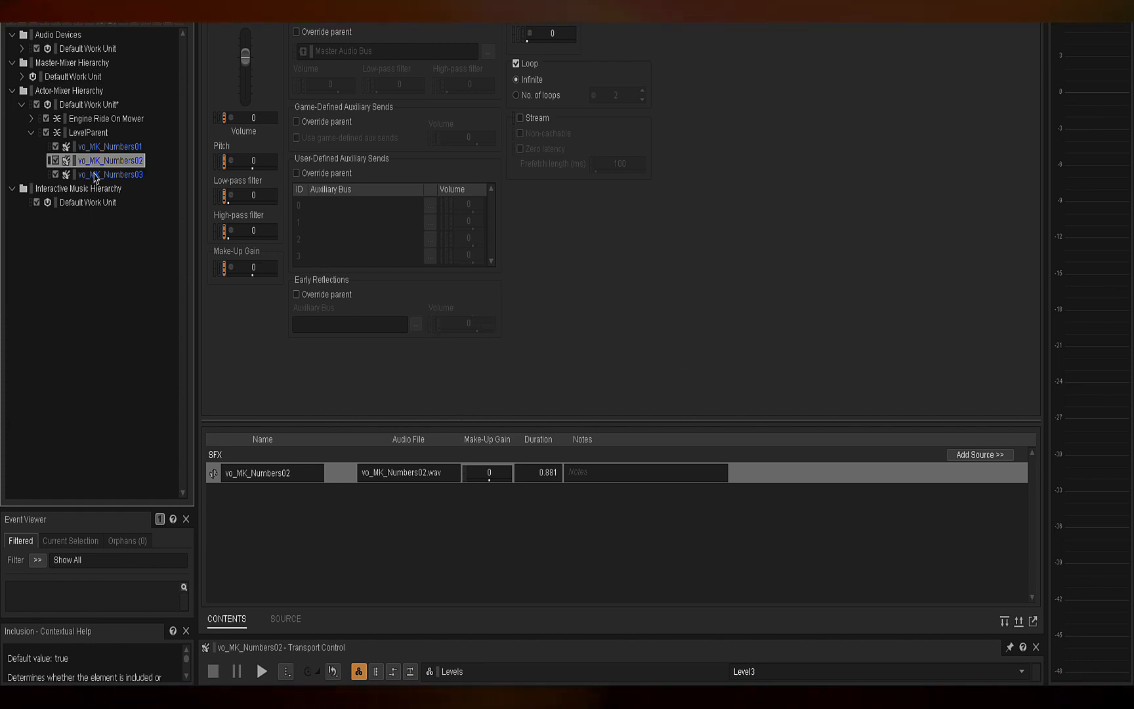
{"action": "left_click", "coordinate": [96, 175]}
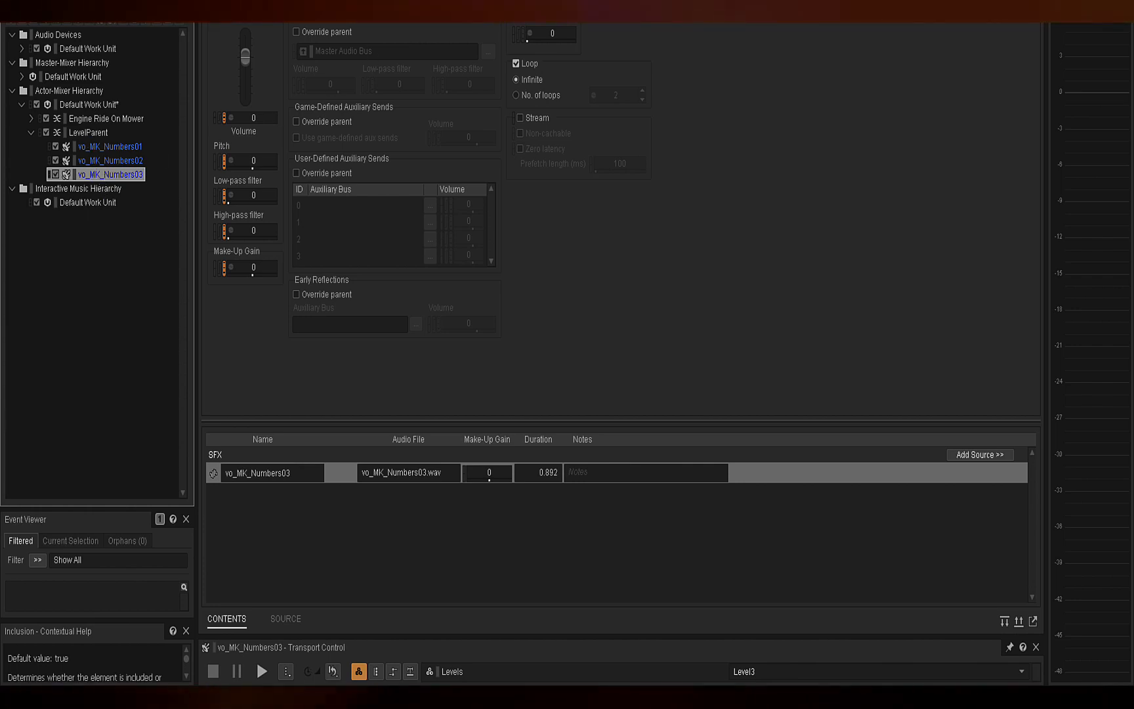
{"action": "left_click", "coordinate": [488, 19]}
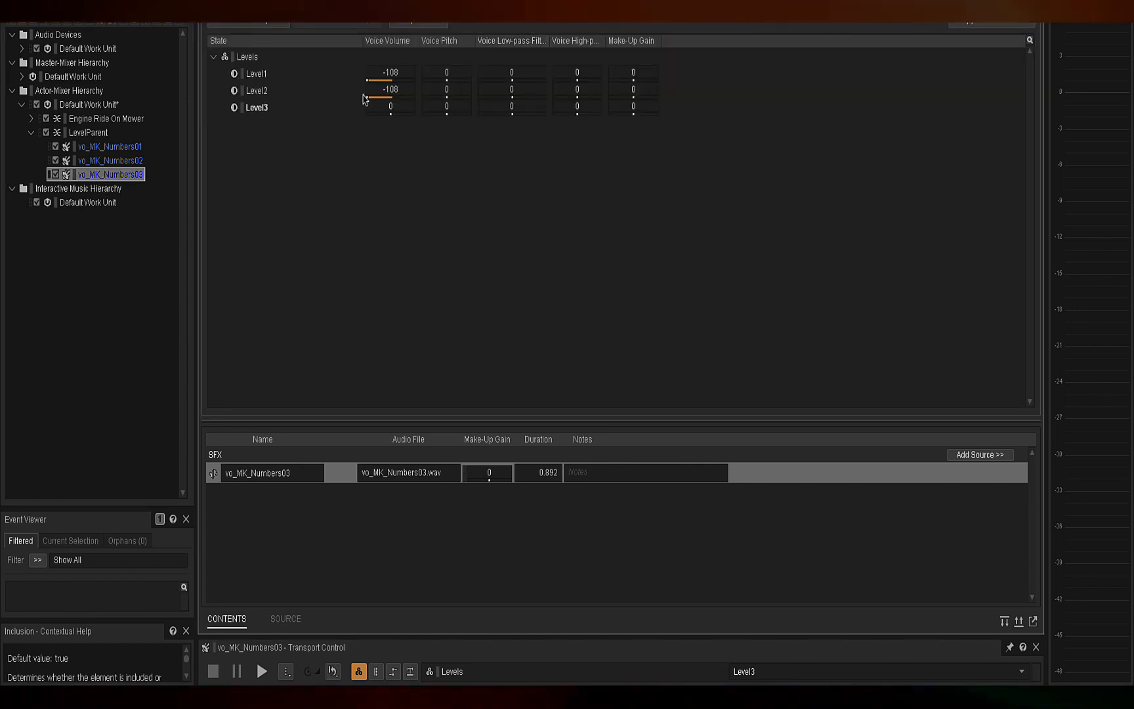